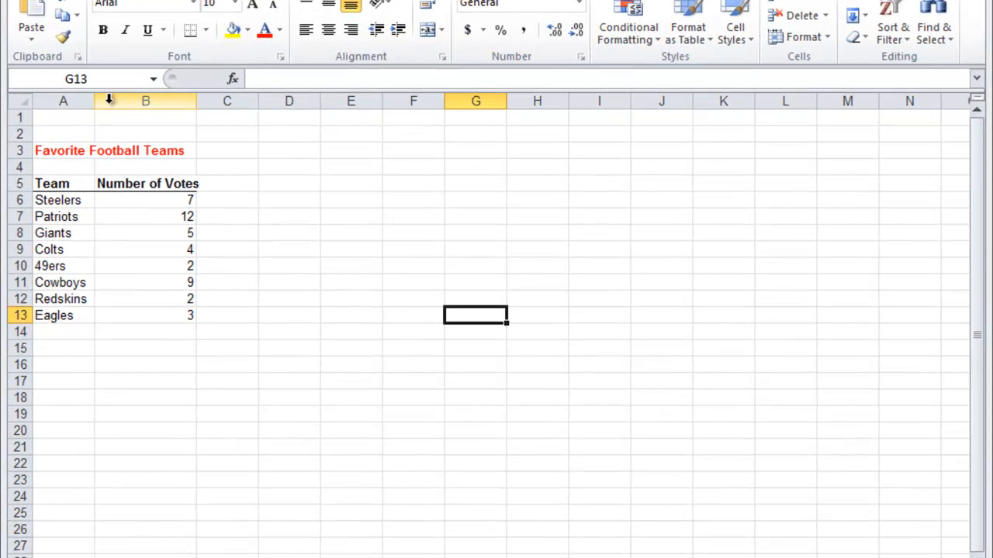
Insert a blank column between the Team and Number of Votes columns, and undo the insertion
click(110, 99)
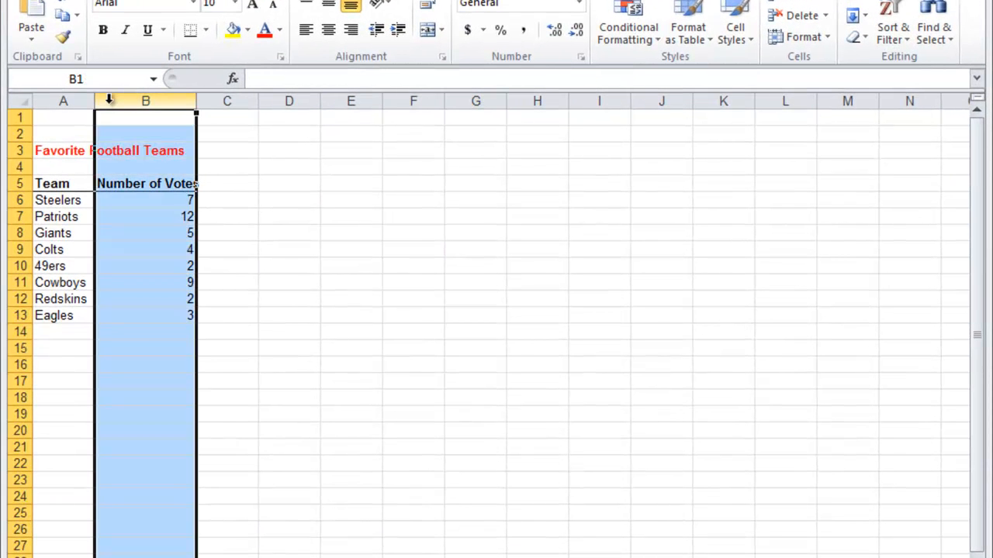
right_click(111, 105)
click(175, 231)
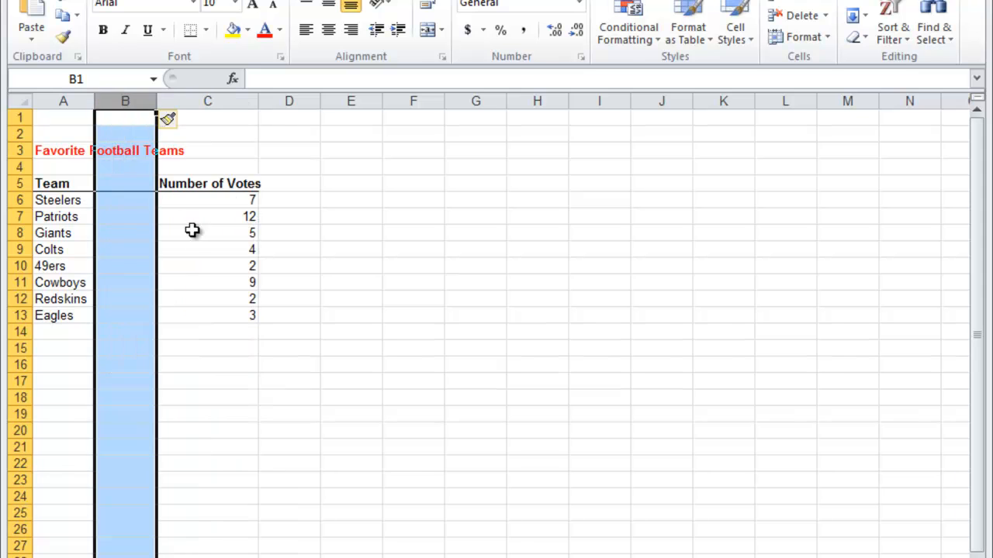
click(135, 297)
drag(126, 185, 131, 348)
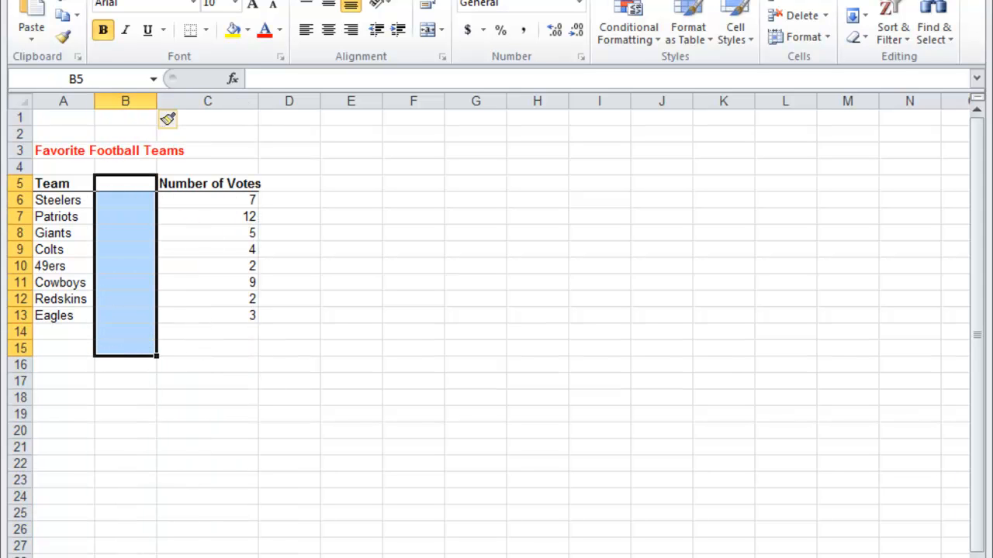
key(ctrl+z)
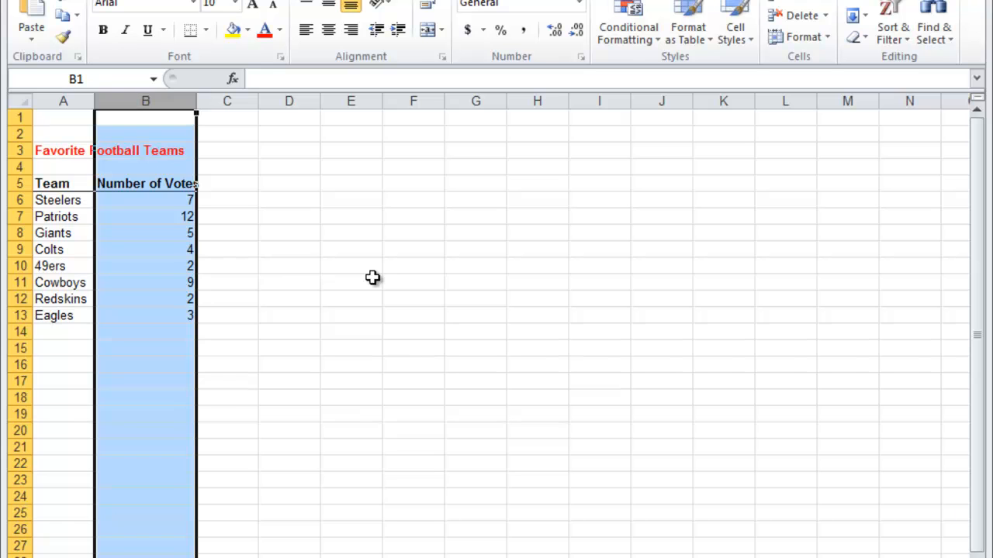
click(288, 272)
drag(69, 200, 131, 203)
click(62, 186)
click(48, 150)
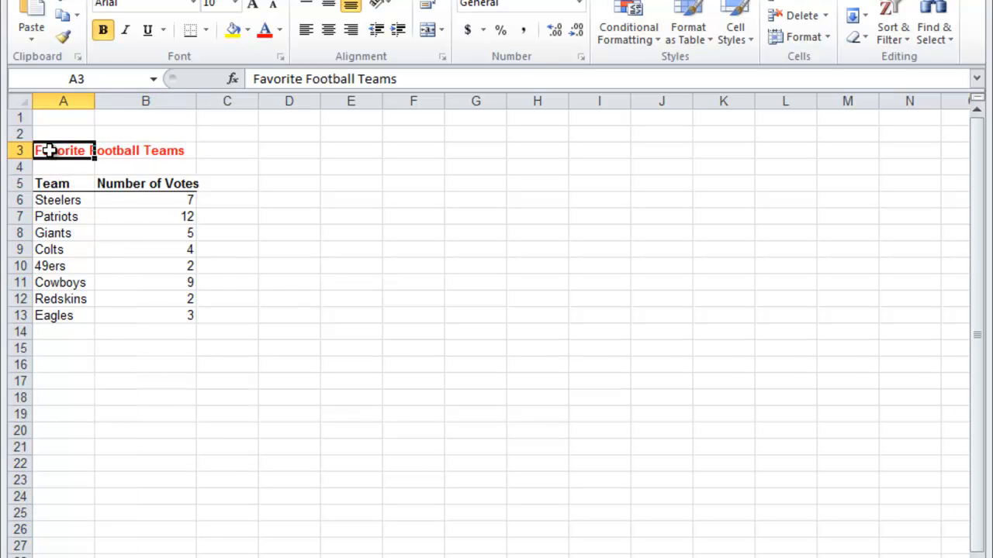
click(50, 166)
Insert a clustered column chart from the team names and vote counts in A6:B13
click(74, 201)
drag(74, 201, 154, 305)
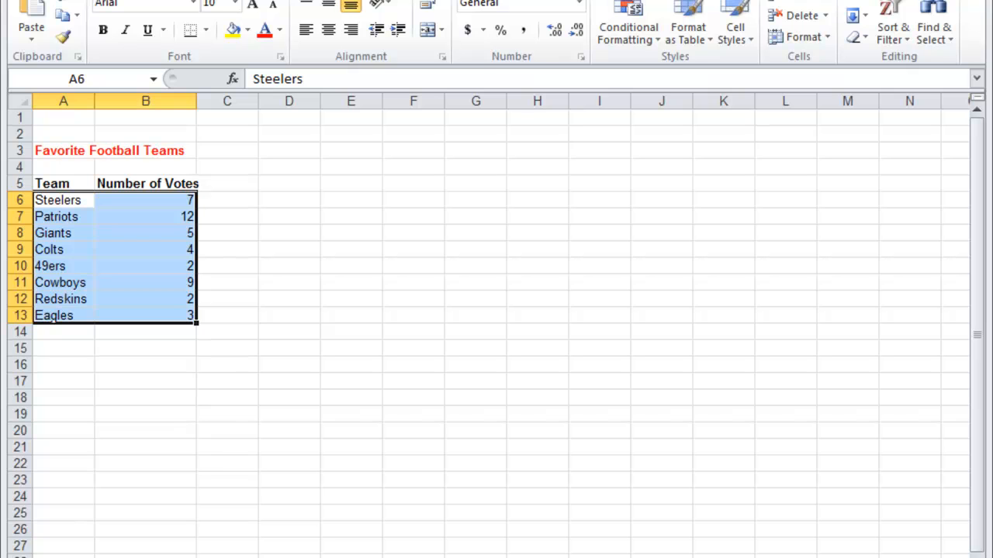
click(101, 0)
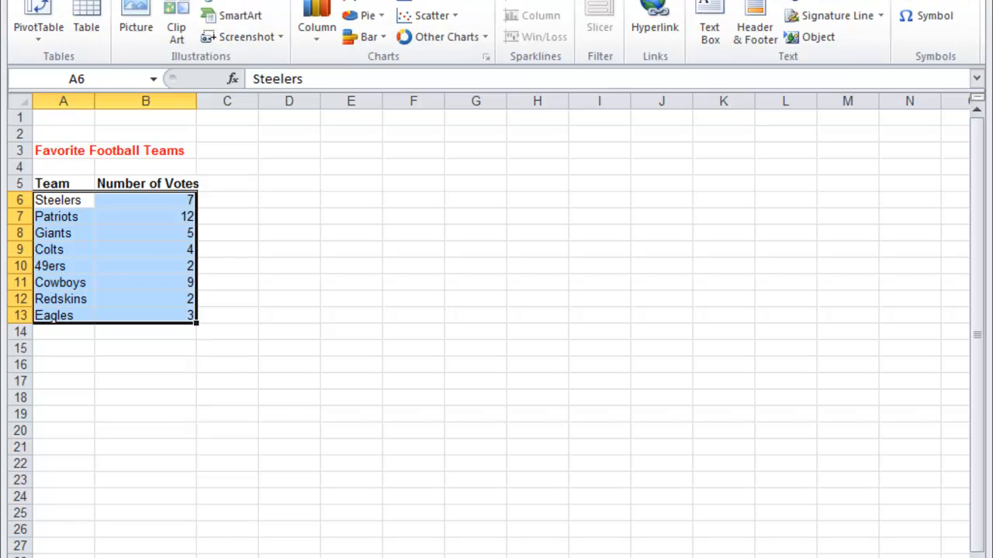
click(484, 58)
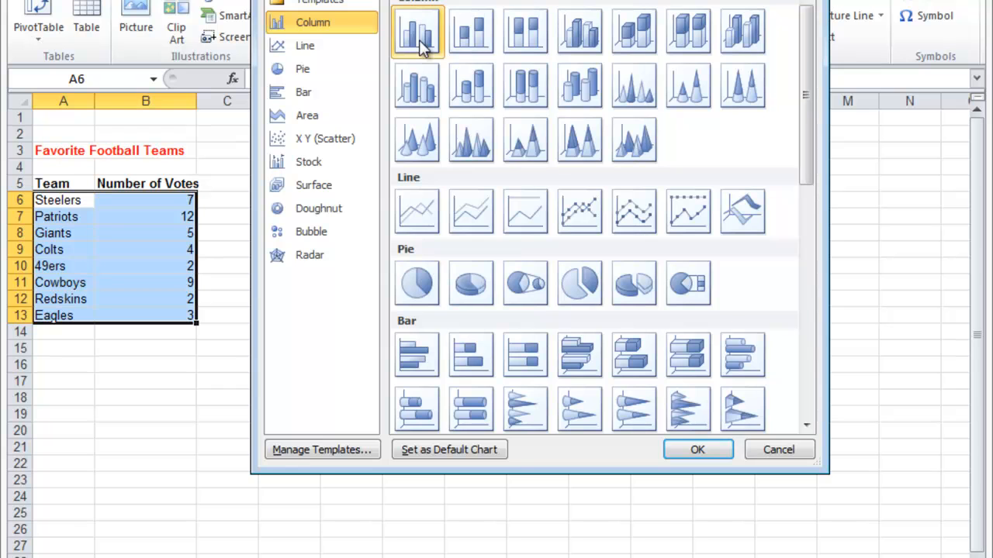
click(715, 448)
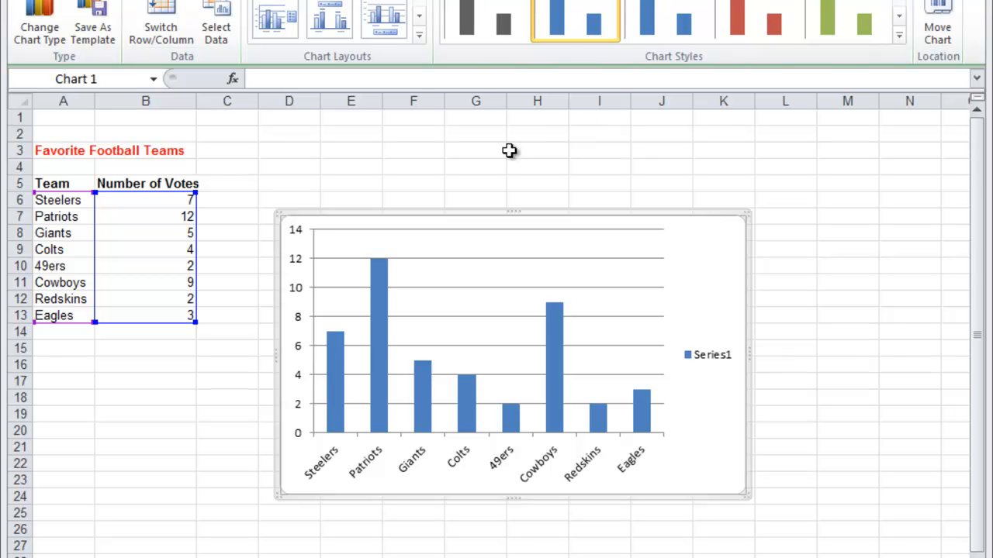
Add a chart title to the column chart using the Above Chart placement
click(508, 150)
click(708, 262)
click(543, 1)
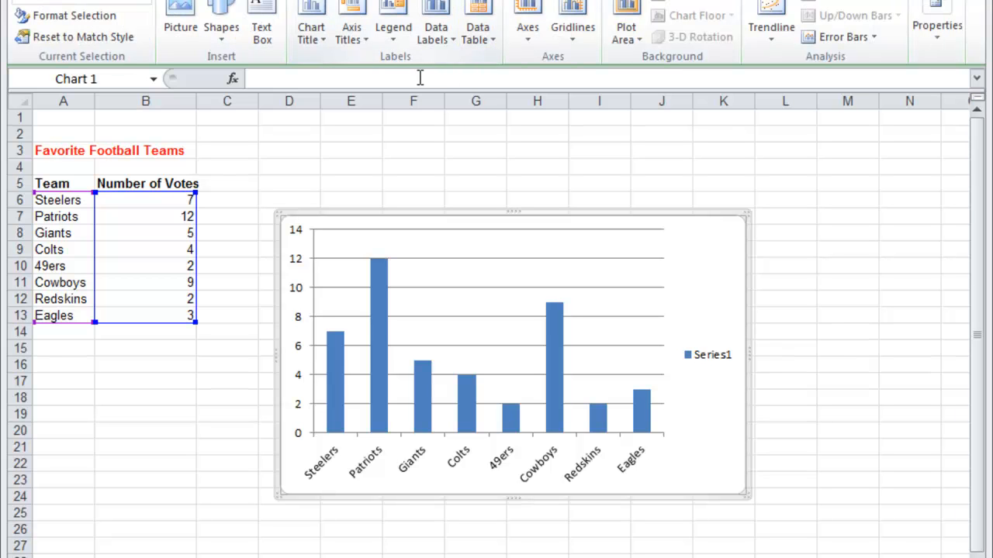
click(311, 35)
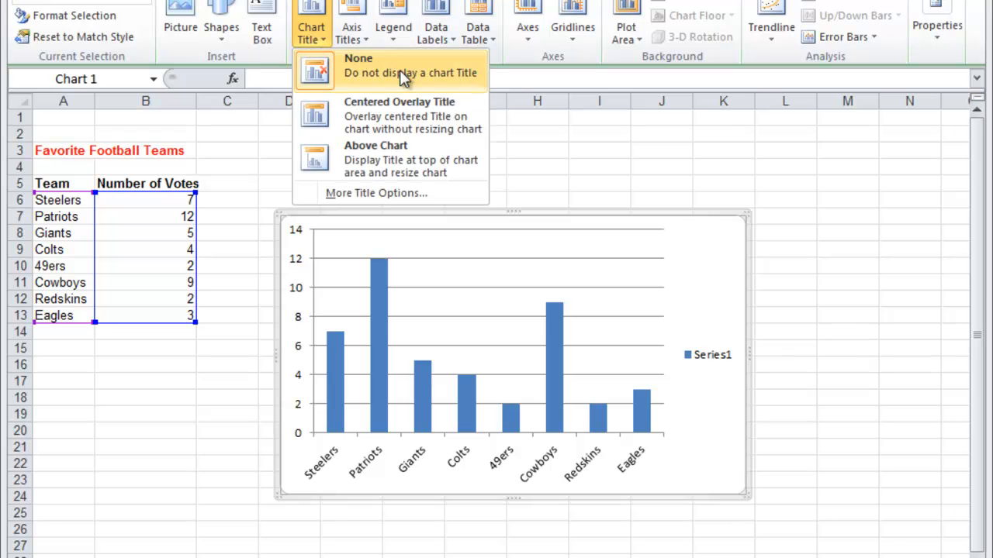
click(396, 147)
Replace the placeholder chart title with "Favorite Football Teams"
click(541, 241)
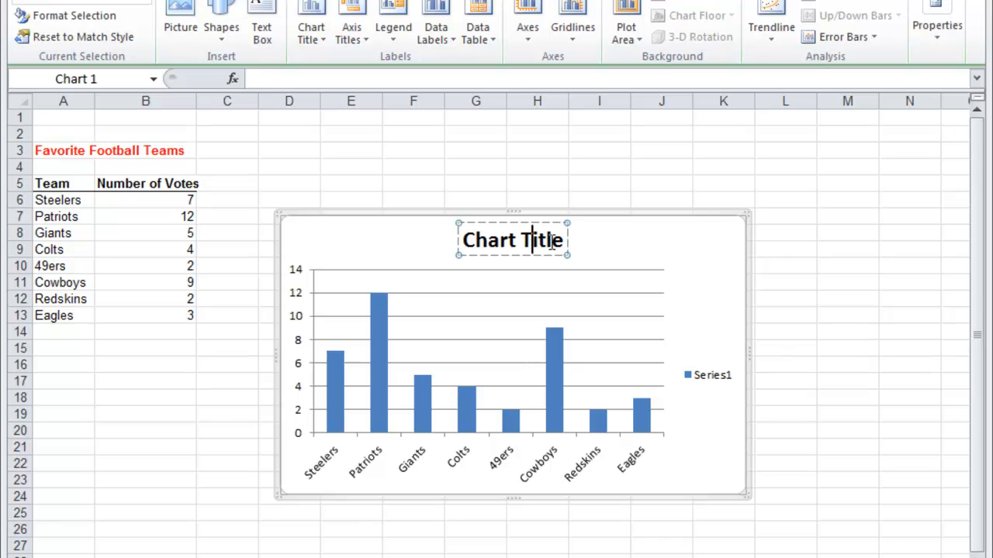
drag(565, 241, 445, 236)
key(Delete)
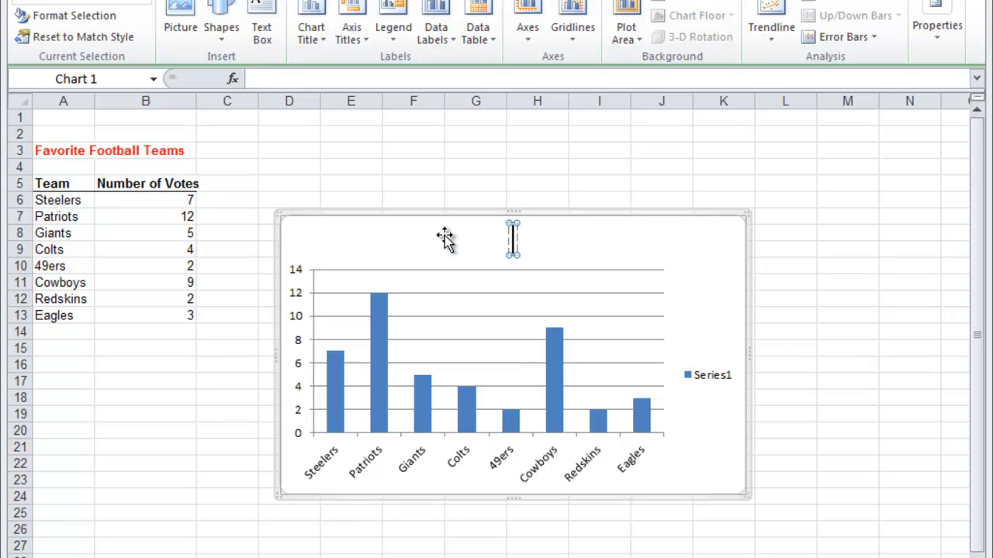
text(Fav)
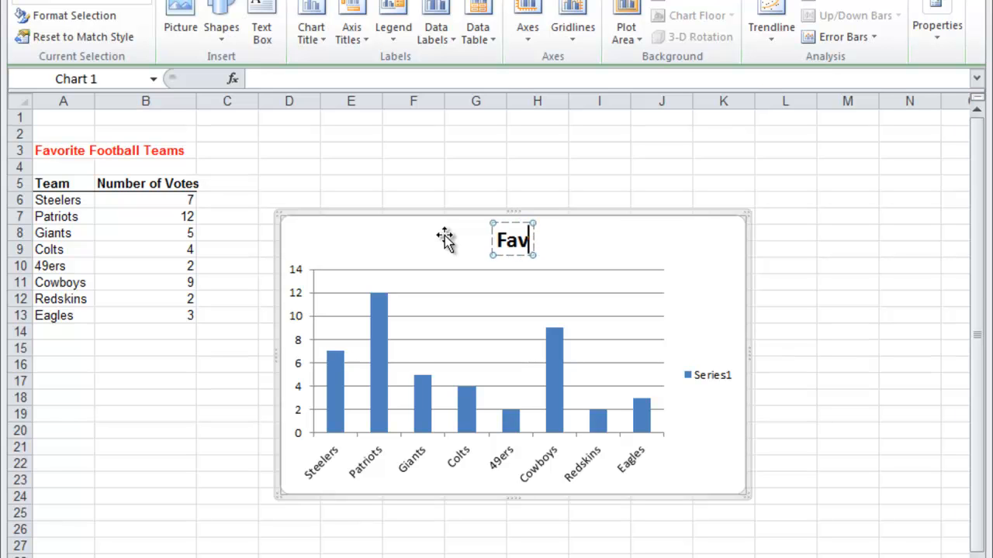
text(orit)
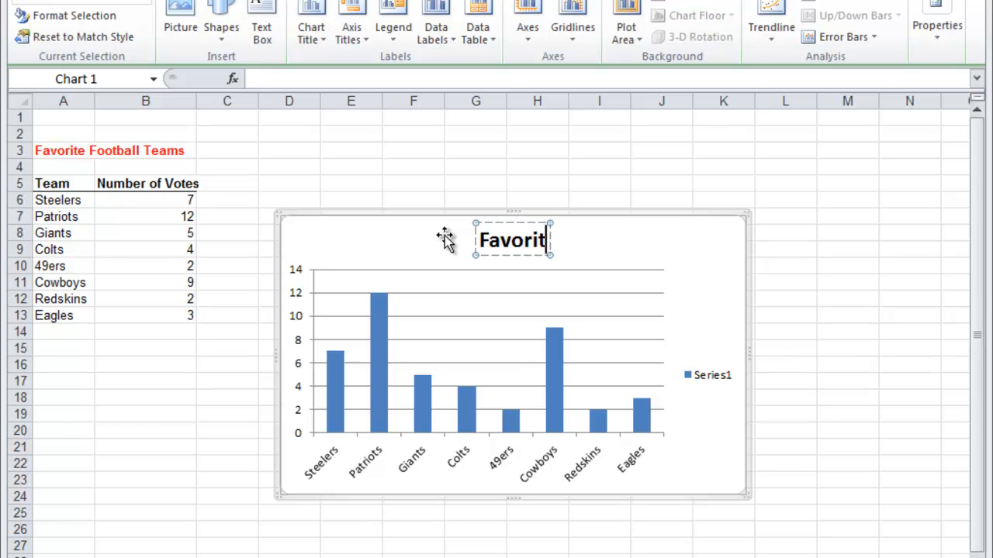
text(e Football T)
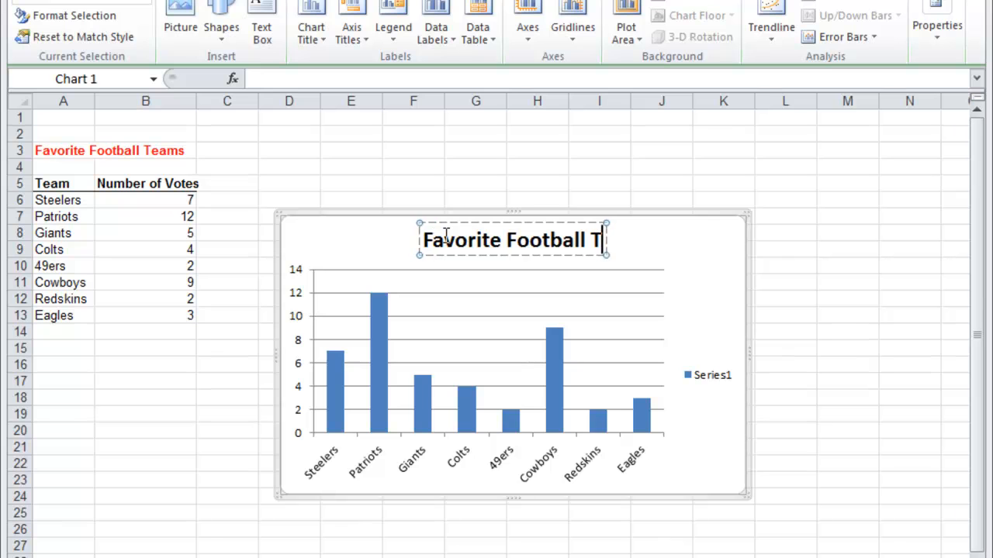
text(eams)
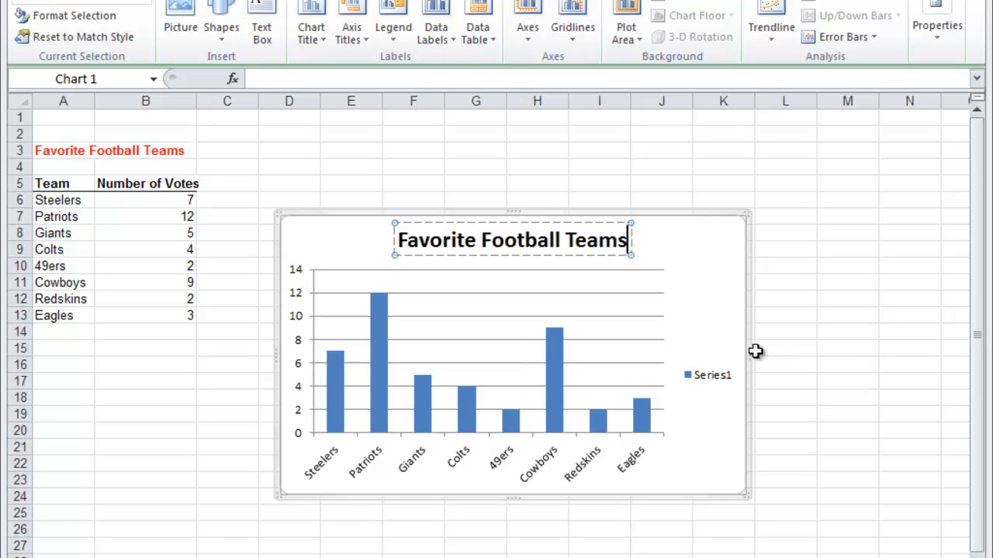
click(676, 252)
Add a title below the primary horizontal axis of the chart reading "Teams"
click(353, 32)
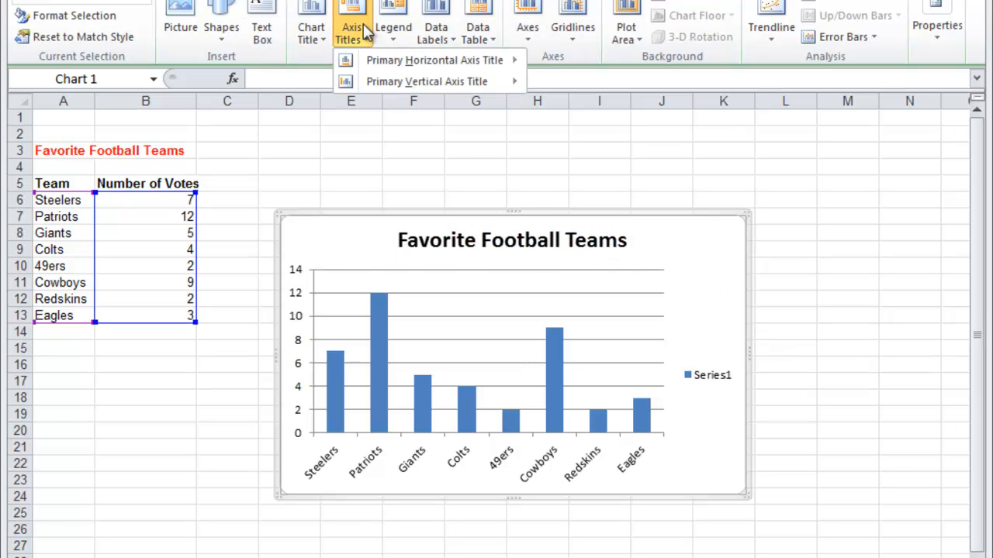
mouse_move(380, 65)
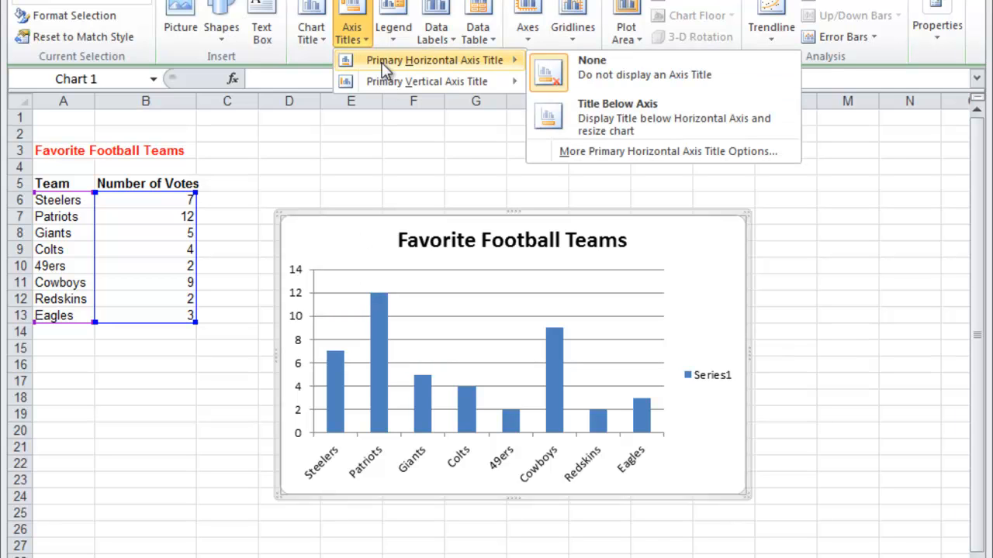
click(575, 107)
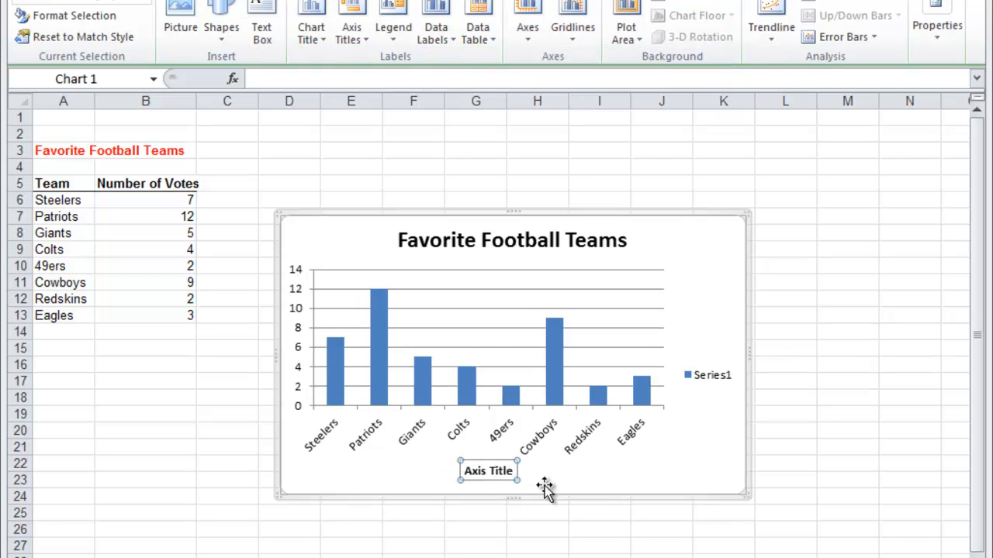
click(508, 471)
drag(508, 471, 463, 466)
text(Teams)
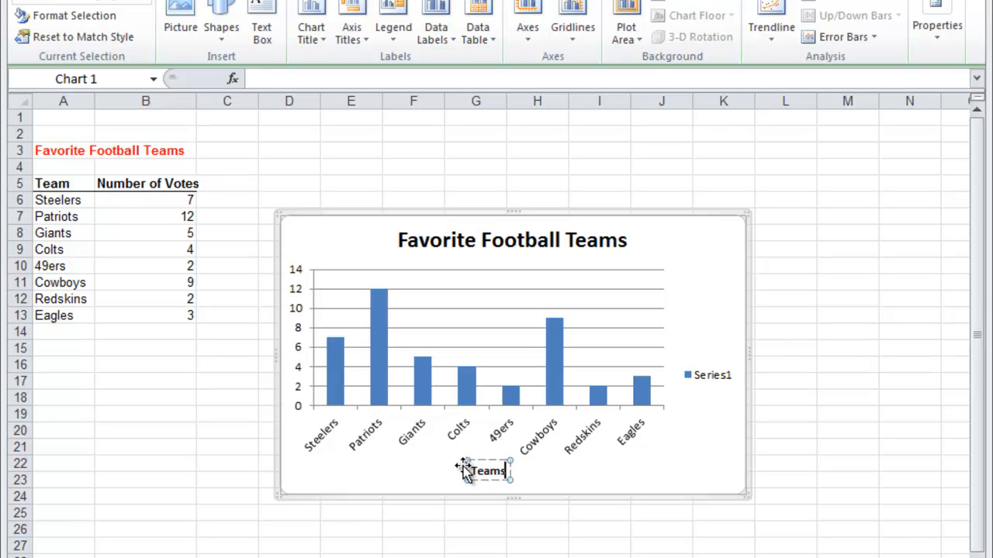
click(390, 385)
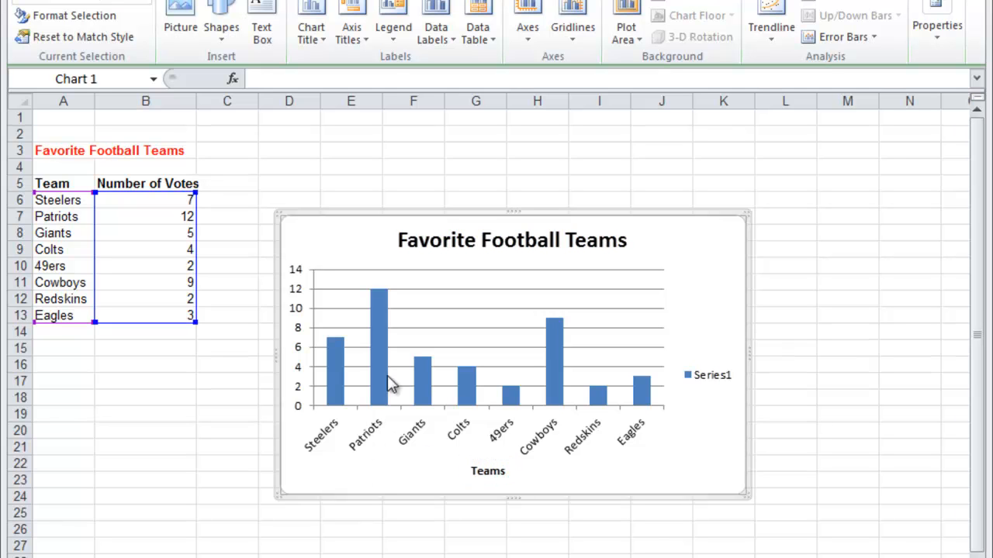
Add a horizontally oriented title to the primary vertical axis reading "Number of Votes"
click(361, 17)
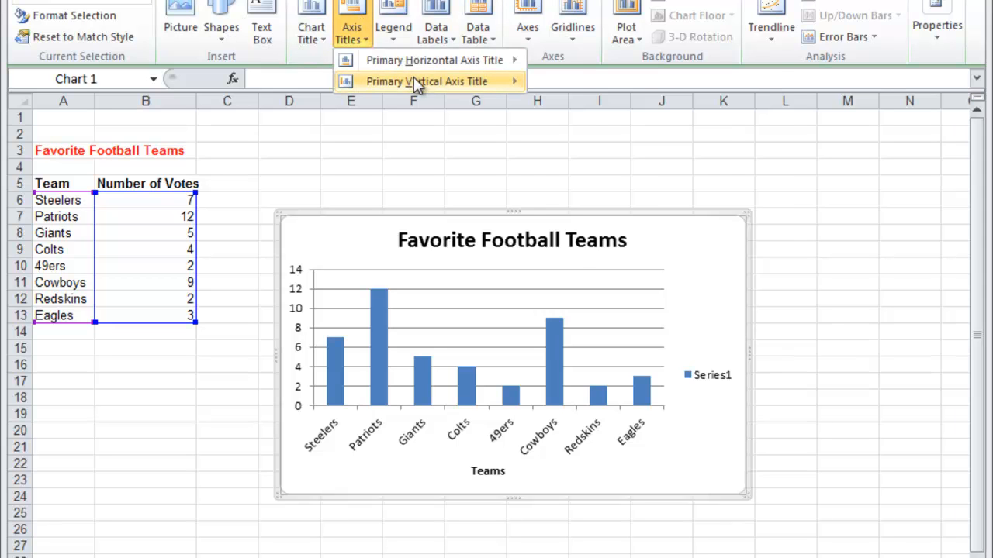
mouse_move(411, 82)
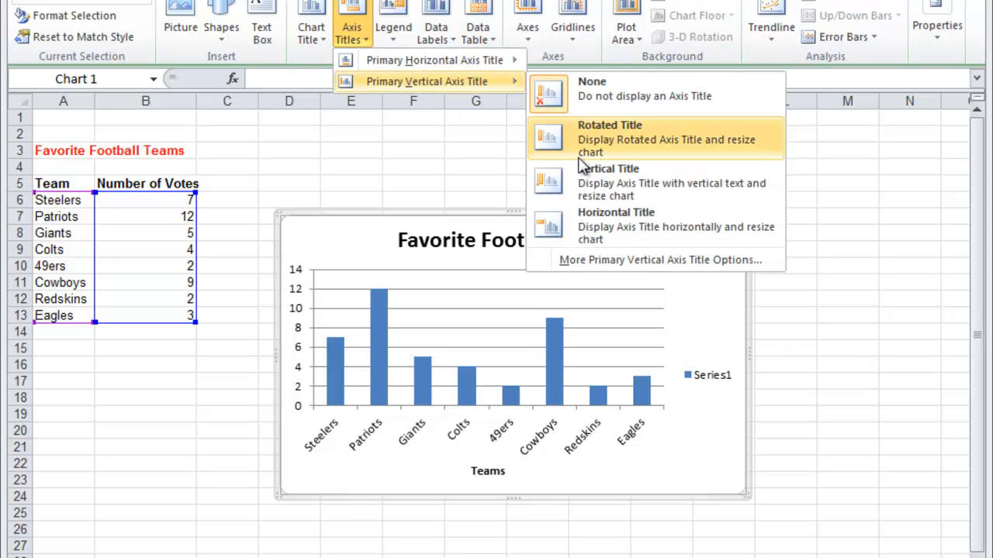
click(627, 227)
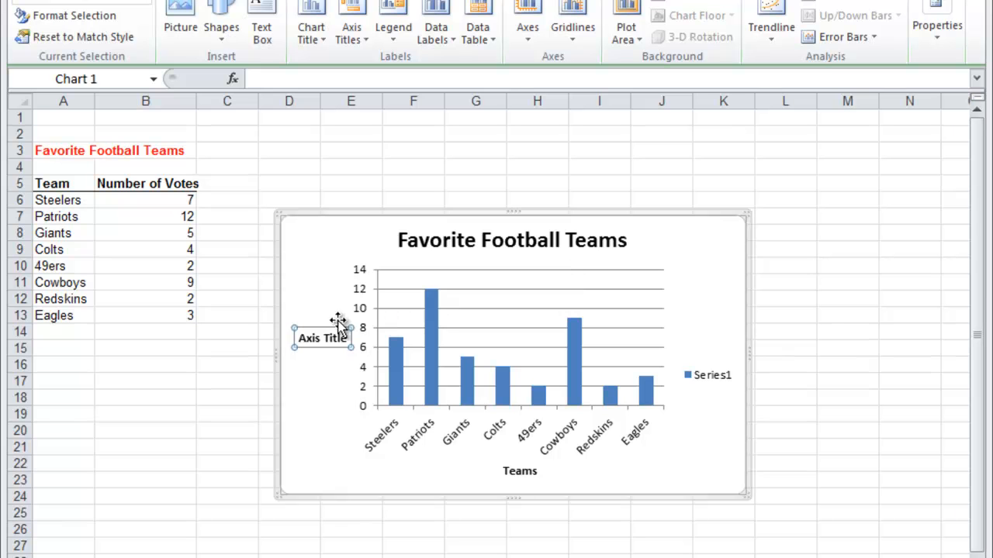
drag(347, 338, 299, 338)
key(BackSpace)
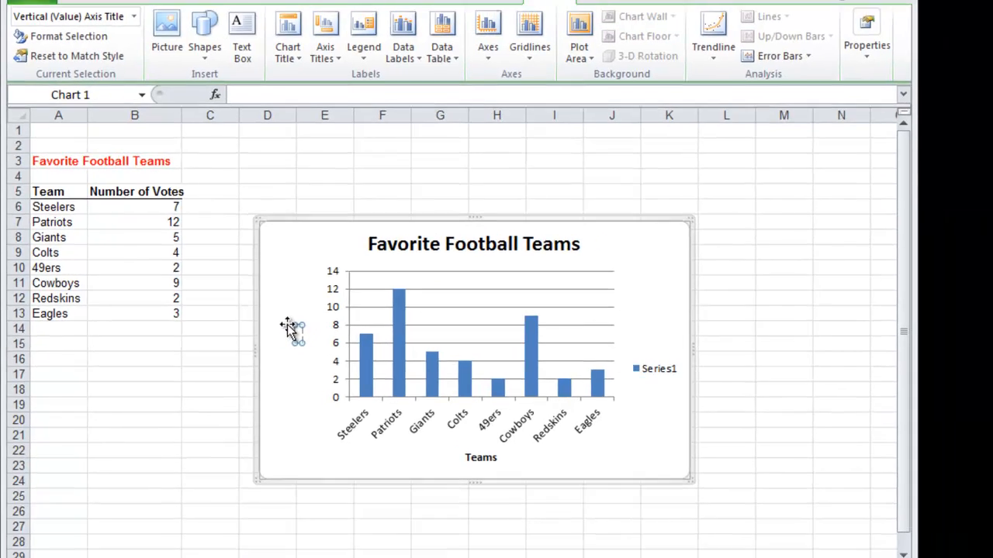
text(Number of Votes)
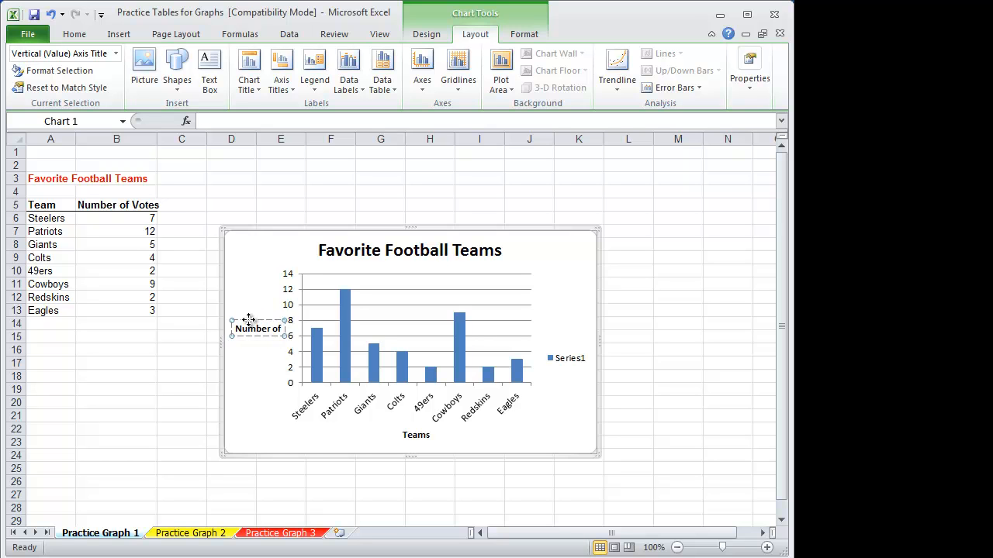
click(546, 258)
Turn off the chart legend and show data labels at the outside end of the columns
click(318, 77)
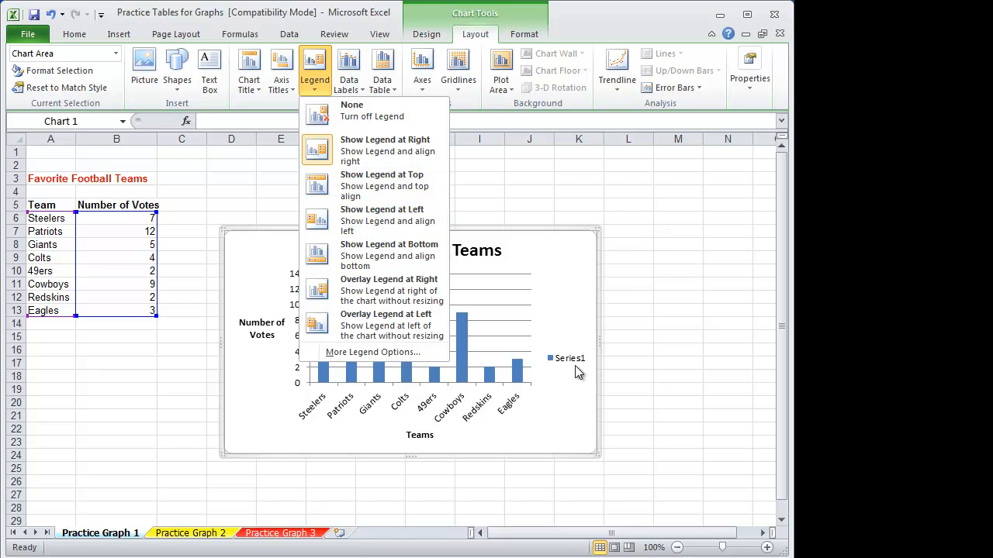
click(370, 105)
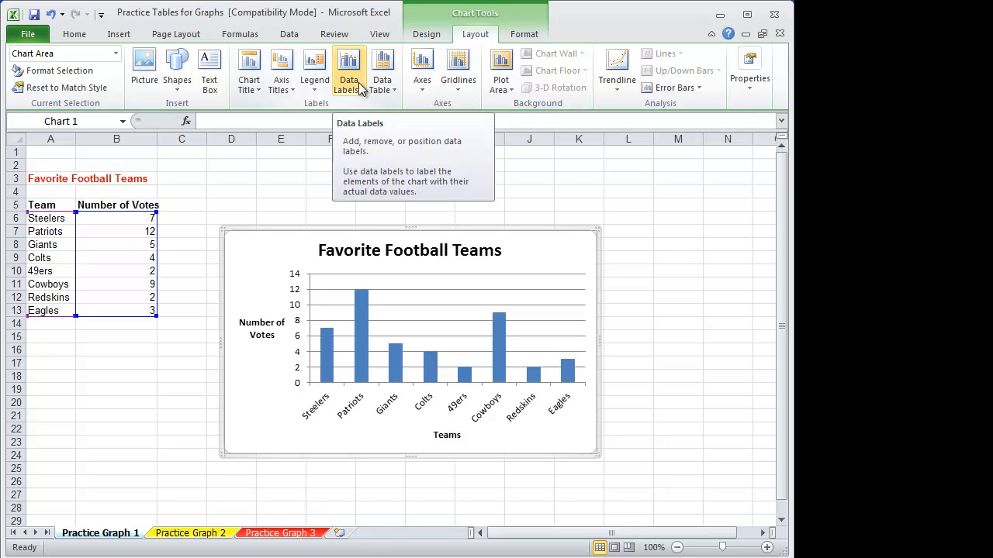
click(357, 84)
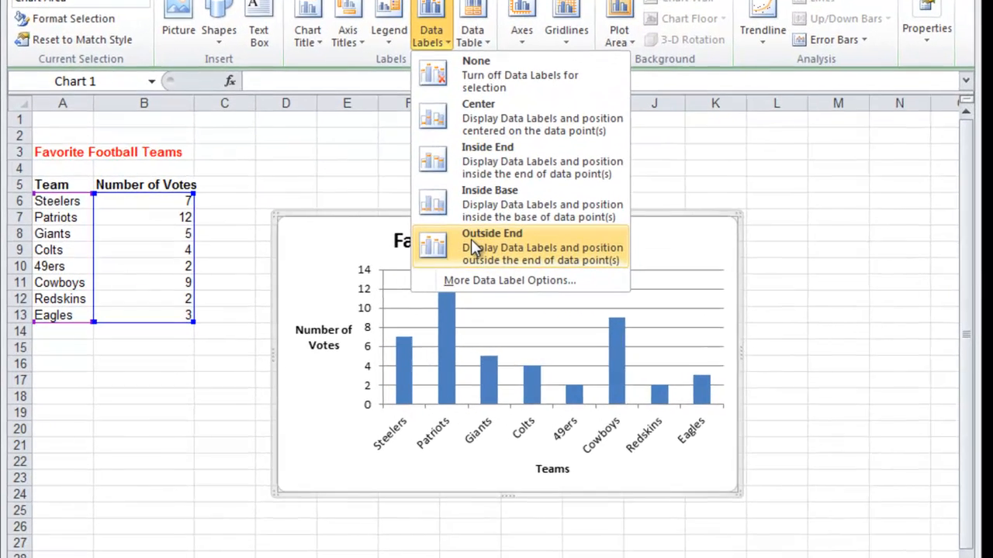
click(383, 252)
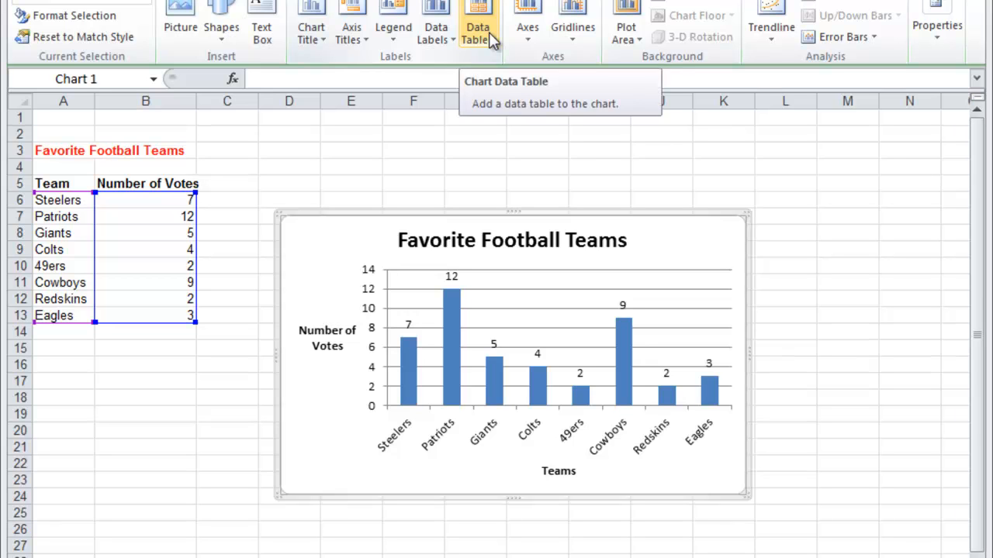
Set the primary horizontal axis to display without labeling
click(528, 31)
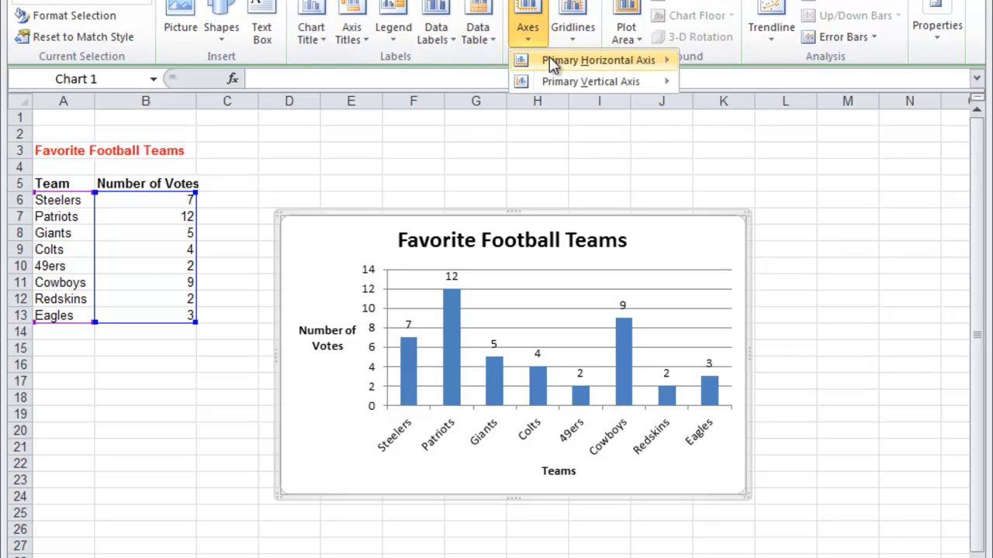
mouse_move(552, 65)
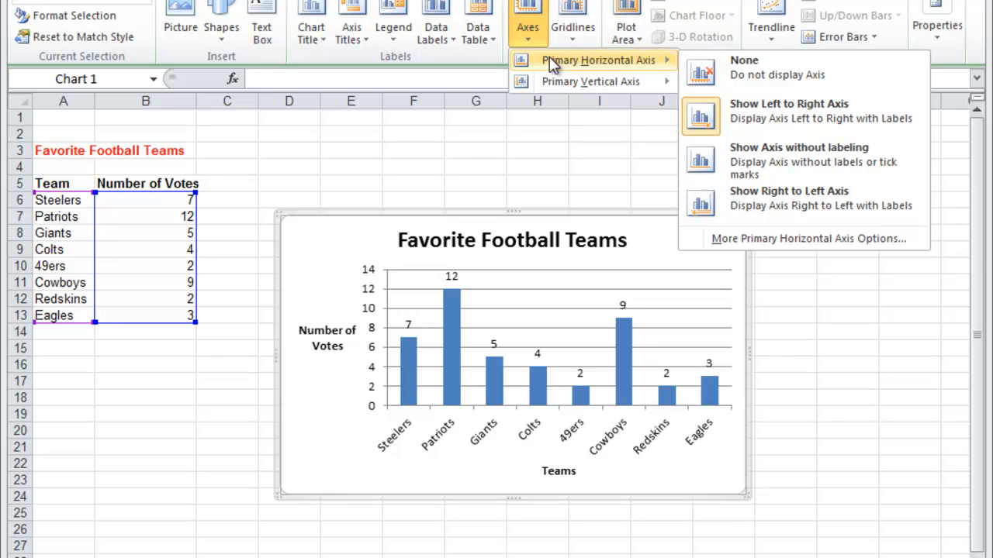
click(739, 155)
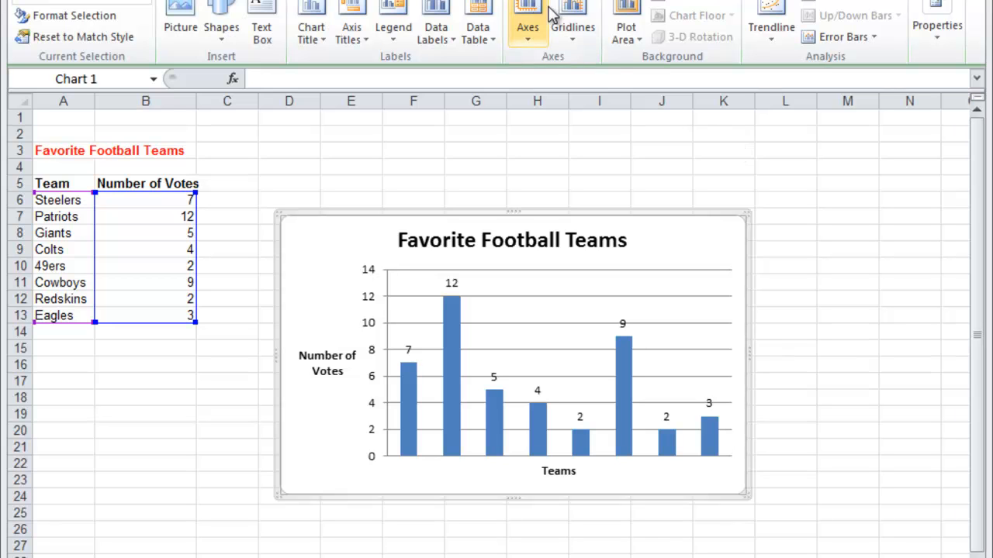
Show the chart's primary horizontal axis left to right with labels
click(533, 37)
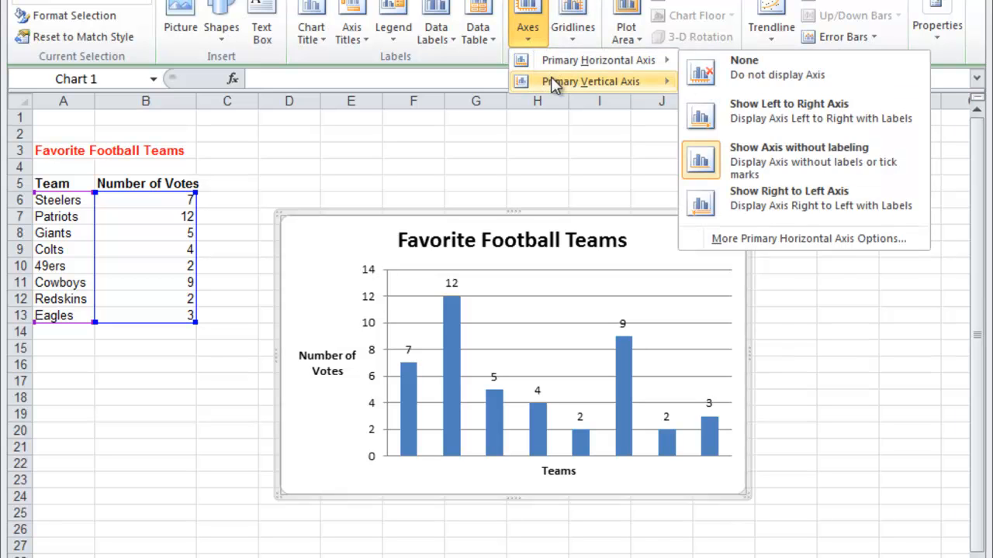
mouse_move(550, 77)
mouse_move(558, 61)
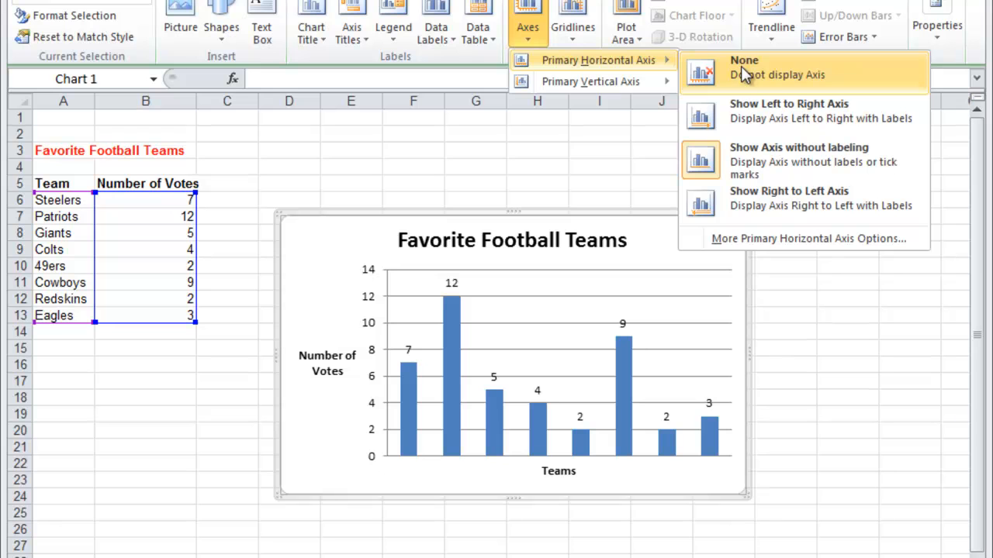
click(756, 111)
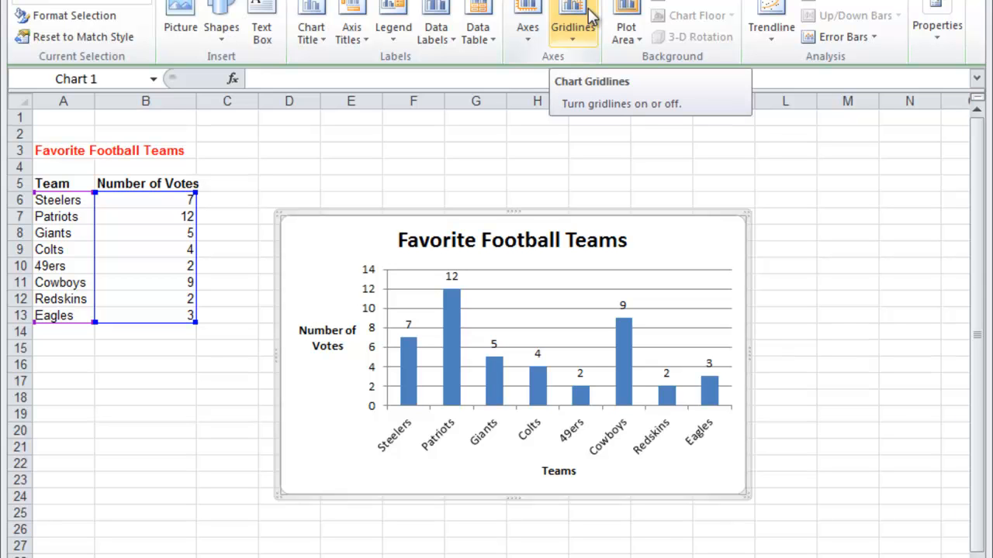
Show the plot area with its default color fill and check the fill choices in the Format Plot Area options
click(639, 43)
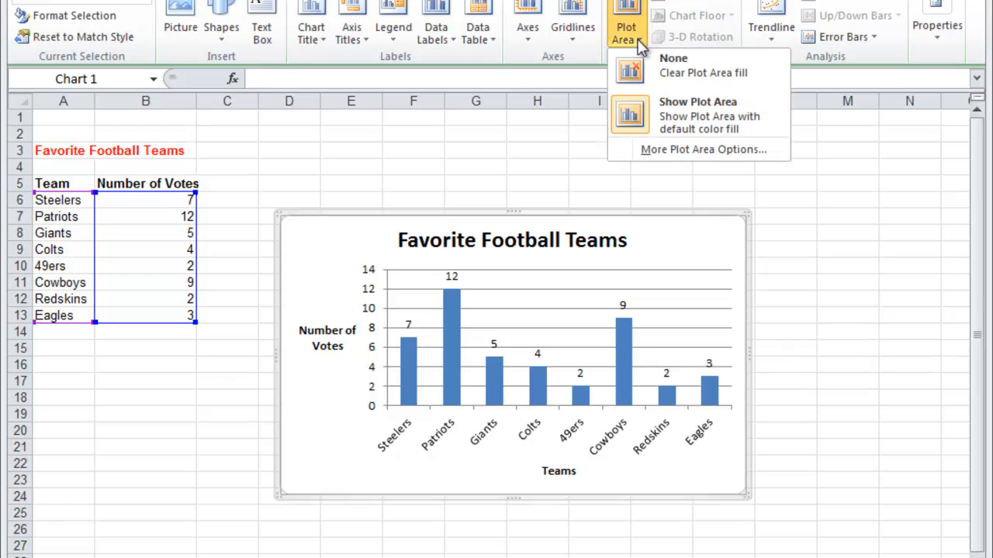
click(676, 111)
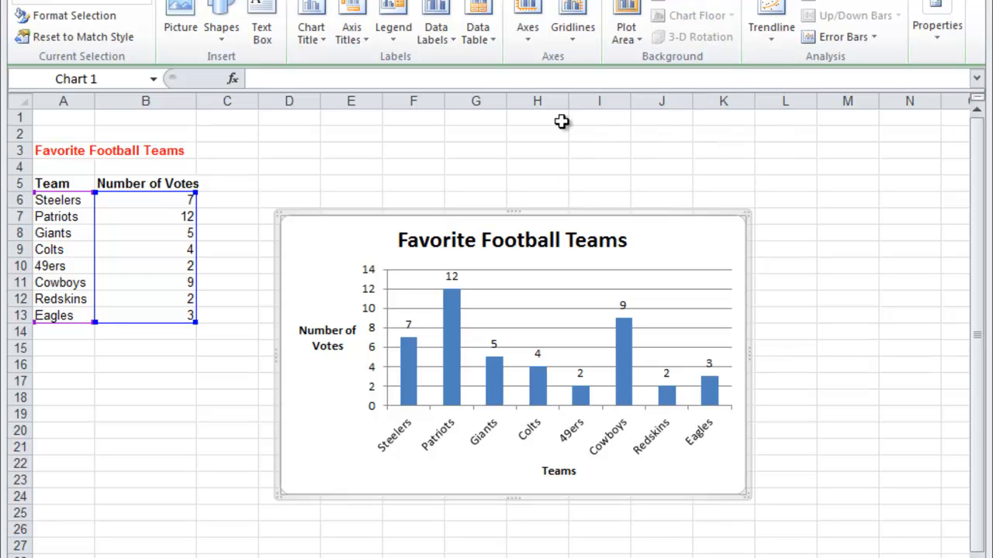
click(628, 39)
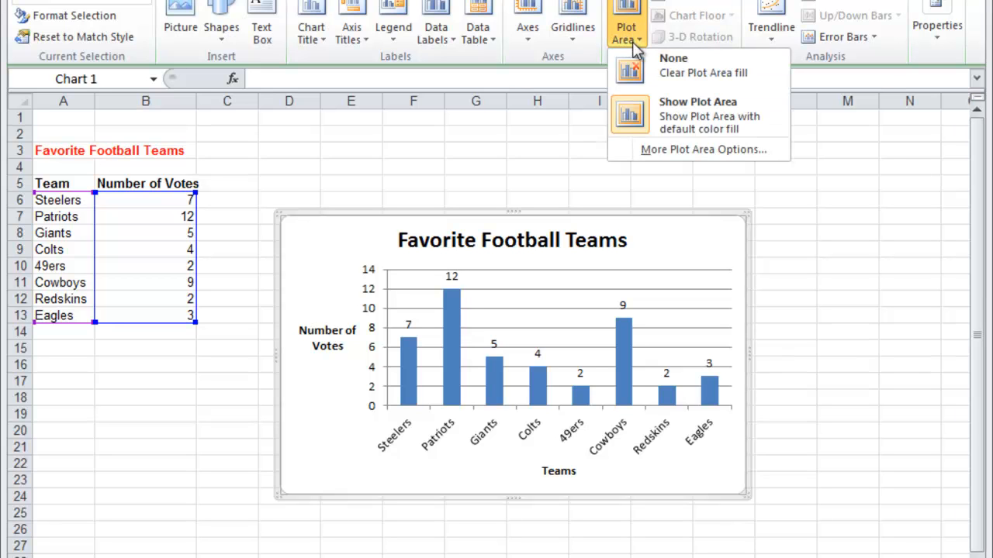
click(682, 153)
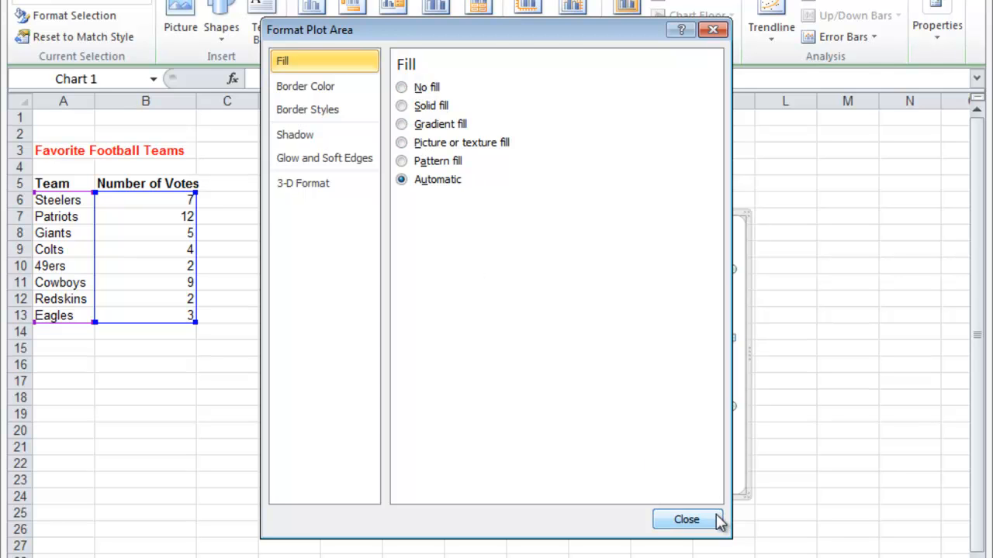
click(687, 519)
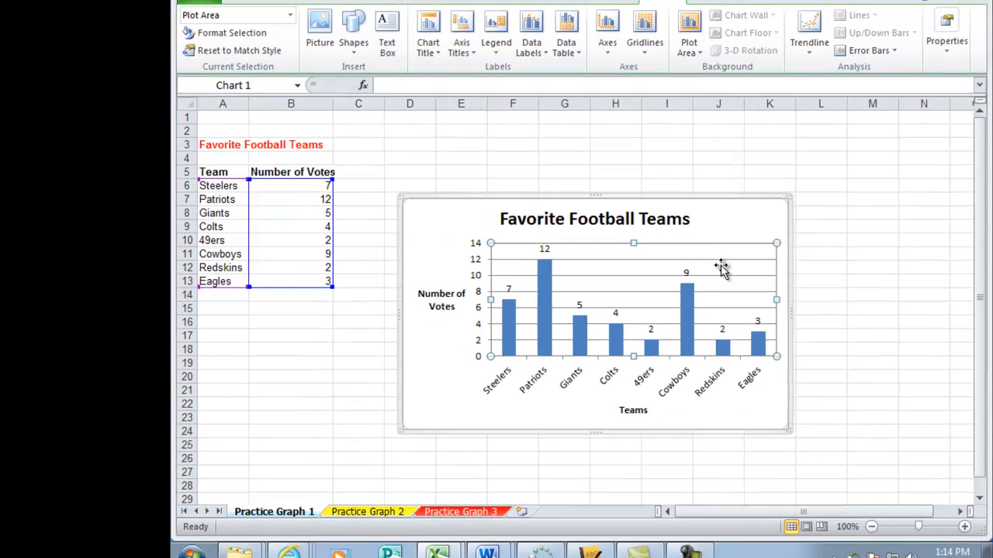
Fill the chart's plot area with a light orange theme color
right_click(721, 268)
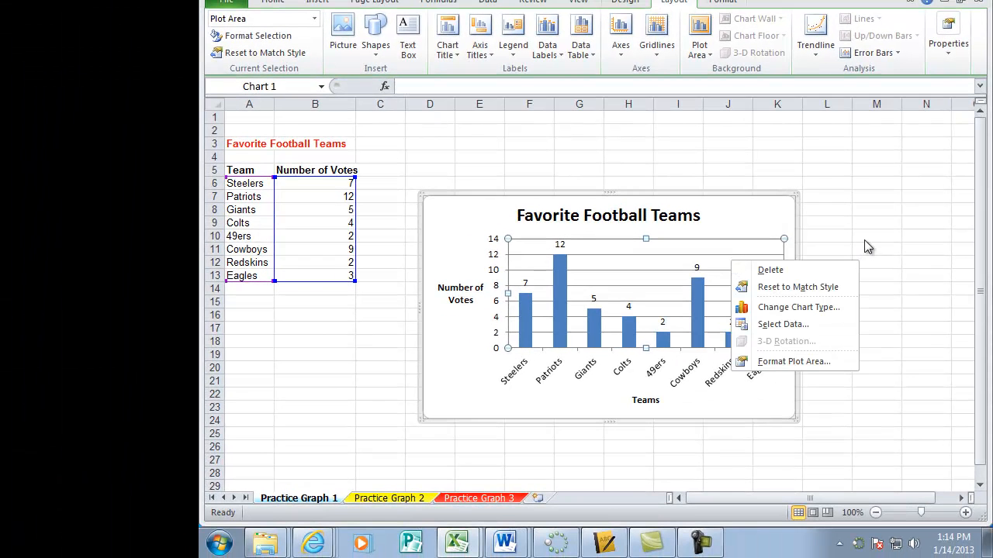
click(865, 242)
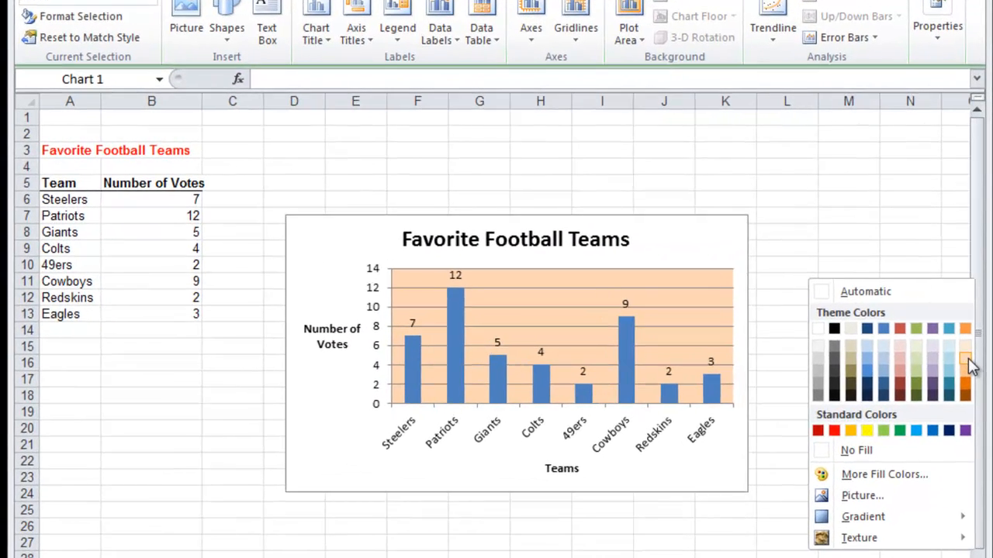
click(967, 360)
click(649, 231)
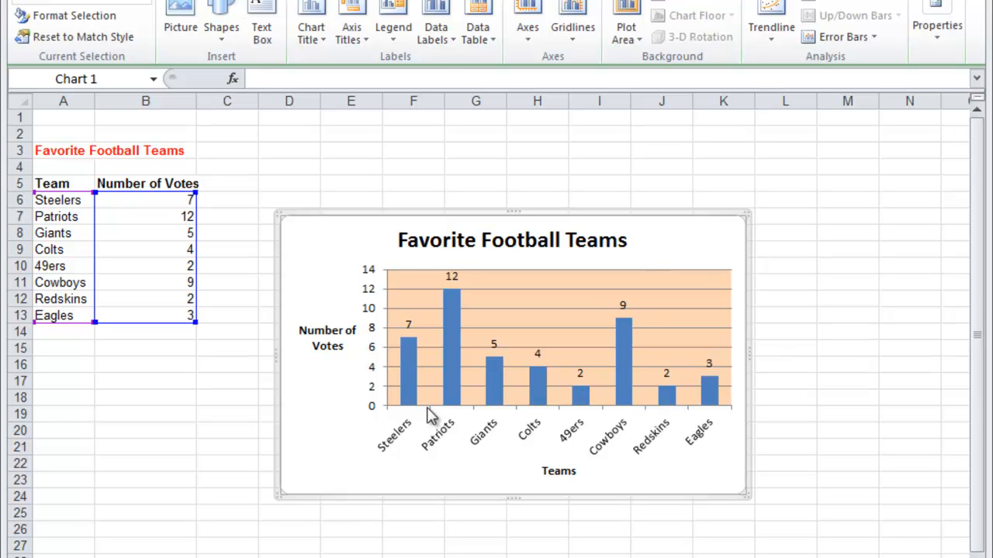
Select only the Steelers column in the chart and fill it with standard yellow
click(411, 379)
click(411, 378)
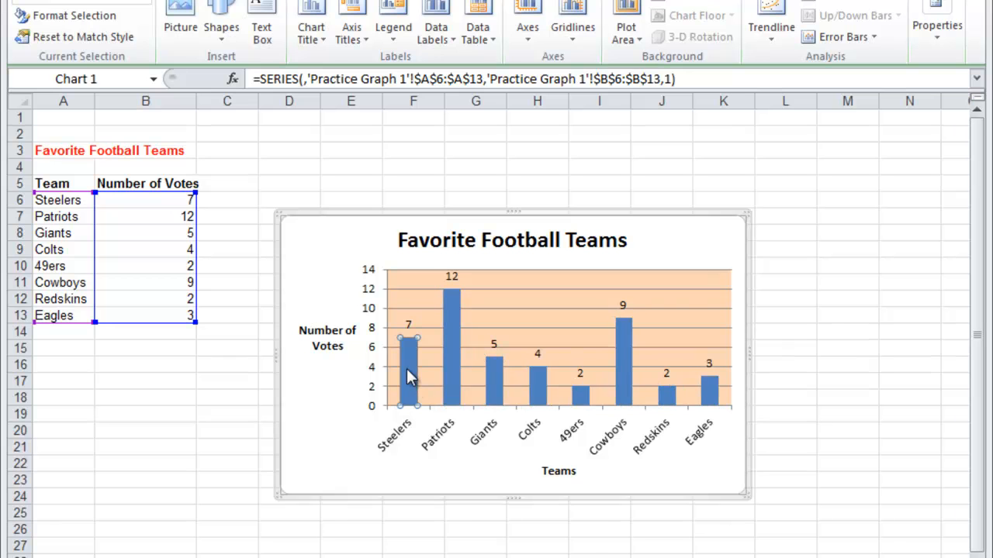
right_click(410, 372)
click(576, 347)
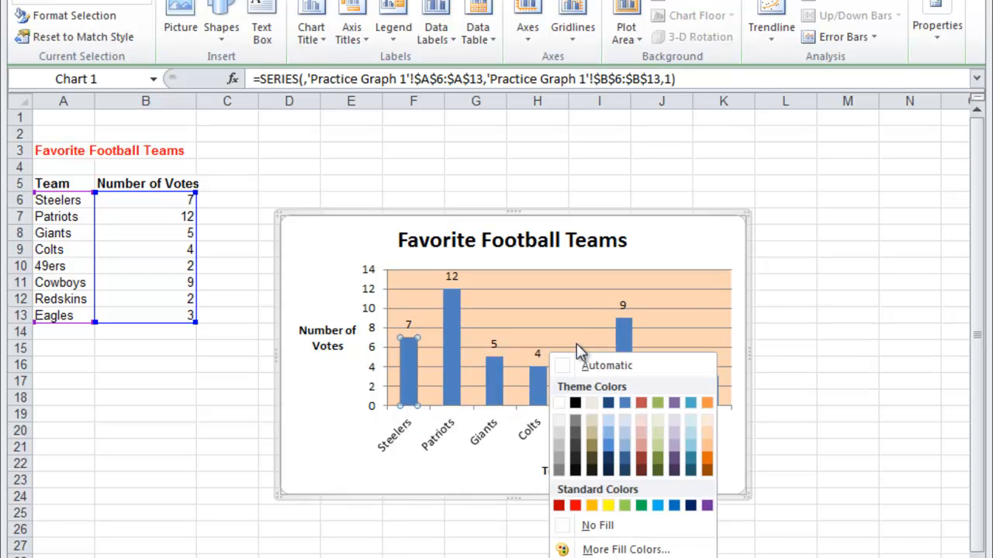
click(612, 504)
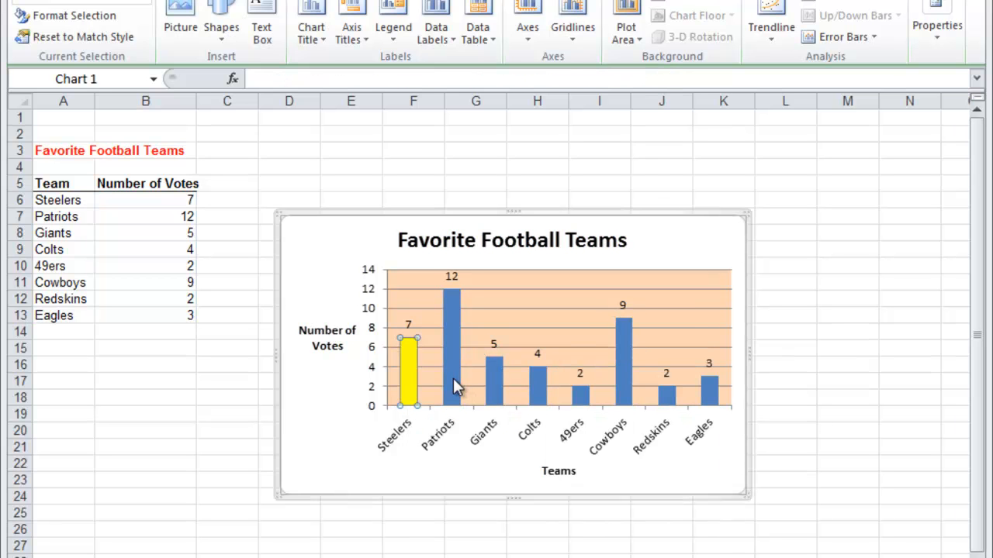
Select only the Patriots column in the chart and fill it with standard red
click(454, 380)
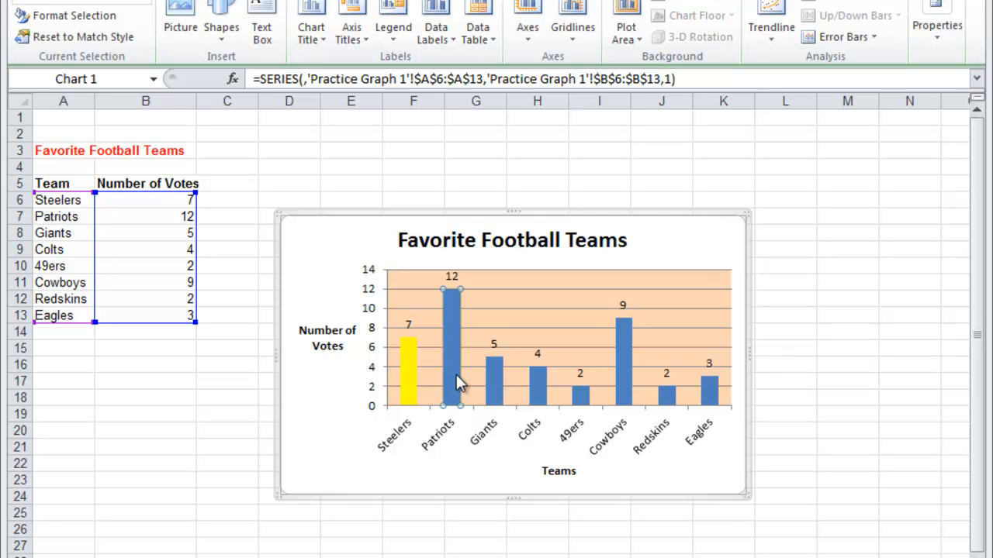
click(503, 465)
click(455, 383)
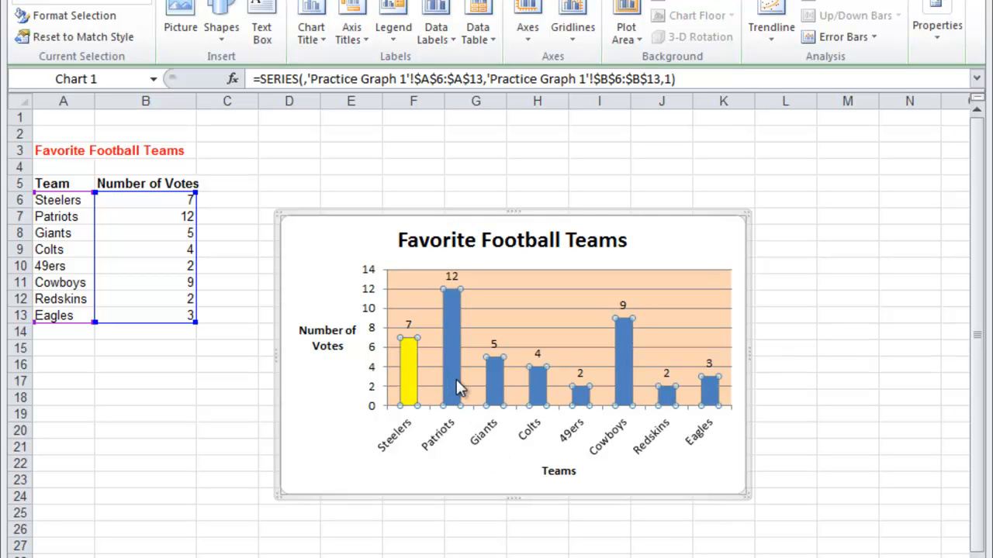
click(453, 376)
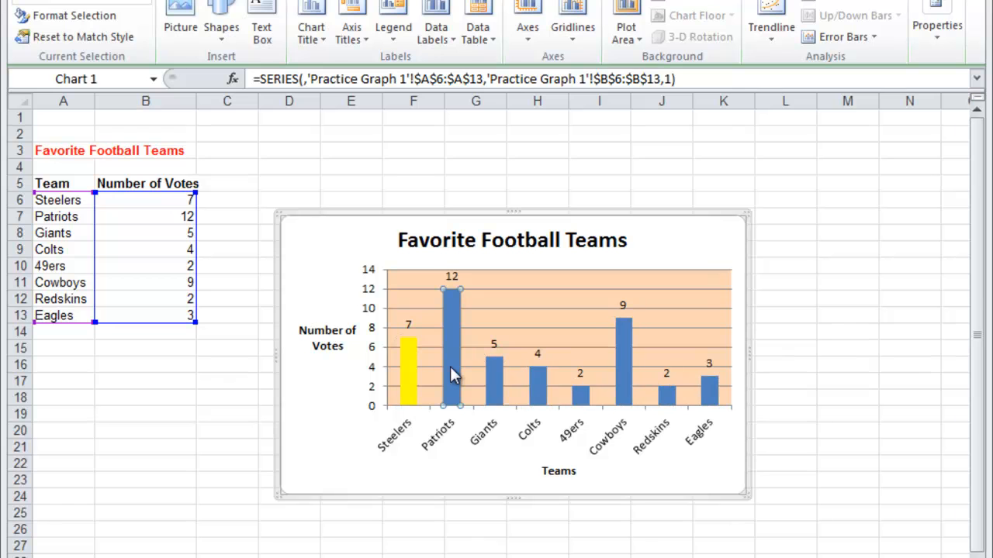
right_click(453, 369)
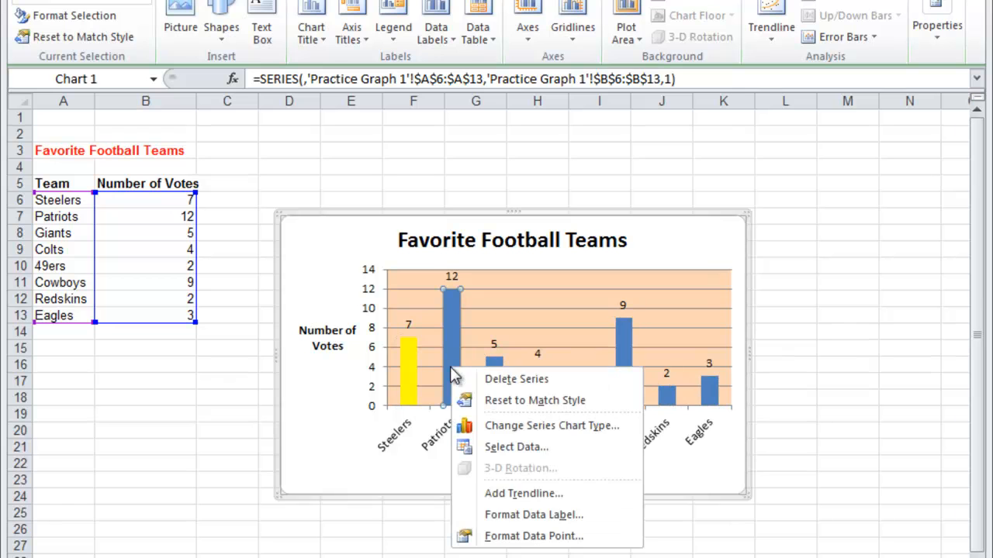
click(624, 348)
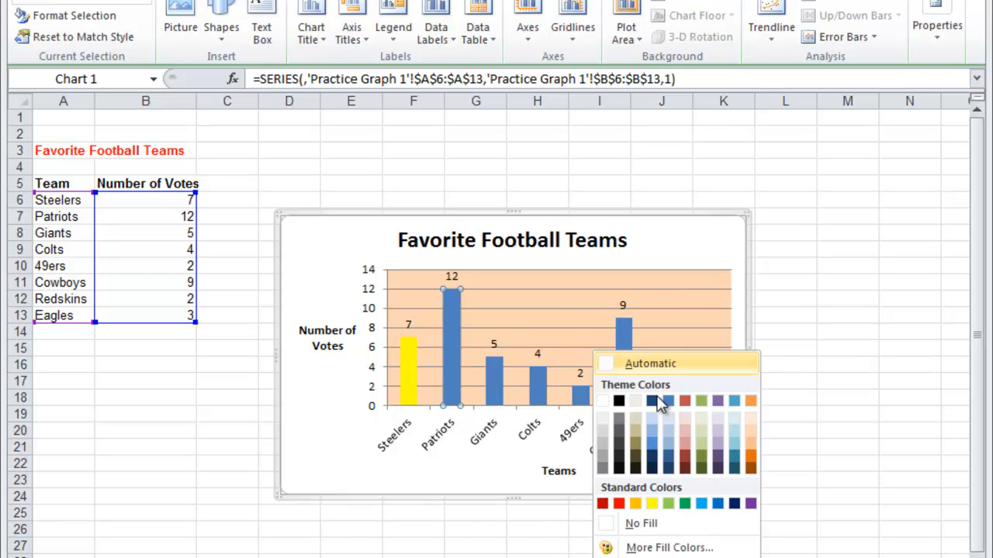
click(618, 505)
click(490, 484)
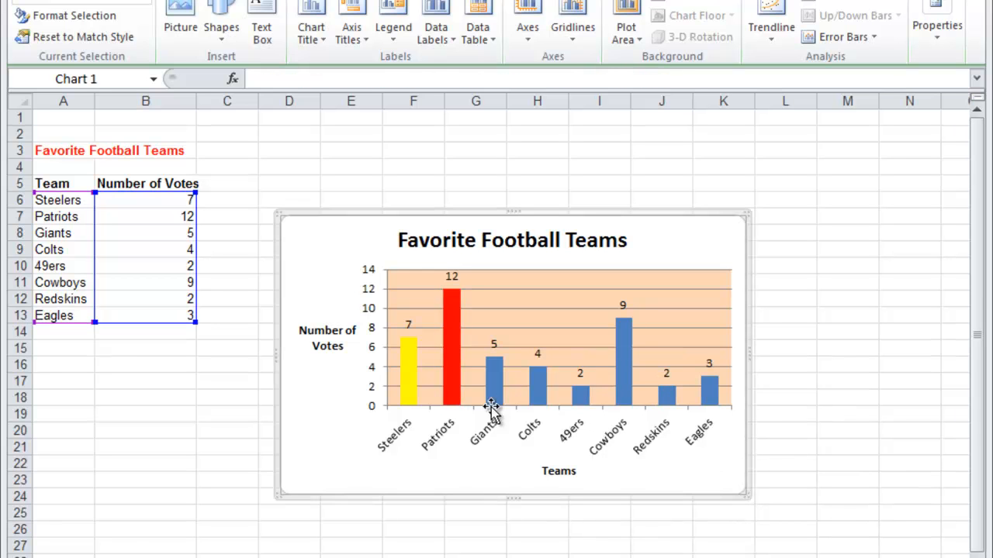
Select only the Colts column in the chart and fill it with a dark blue theme color
click(538, 393)
click(540, 392)
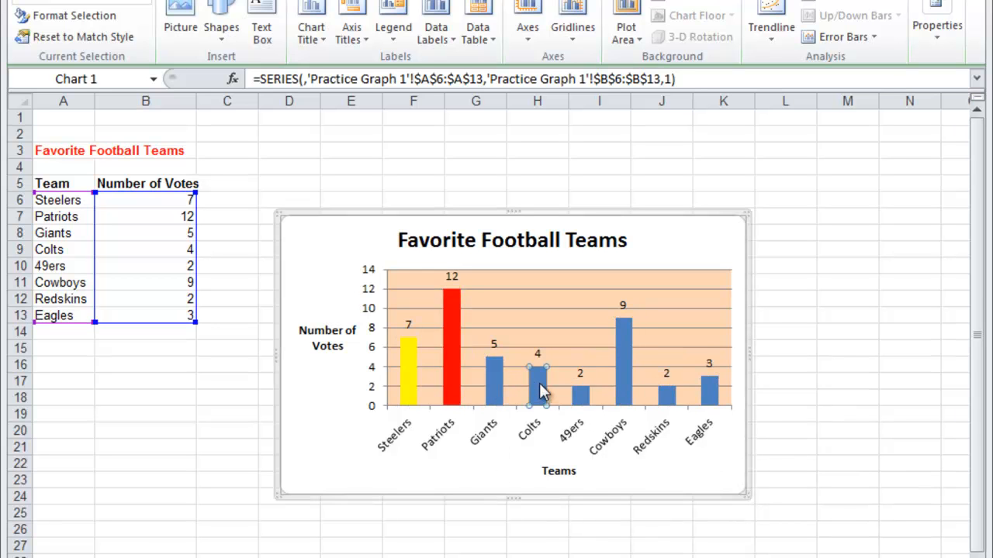
right_click(542, 392)
click(708, 355)
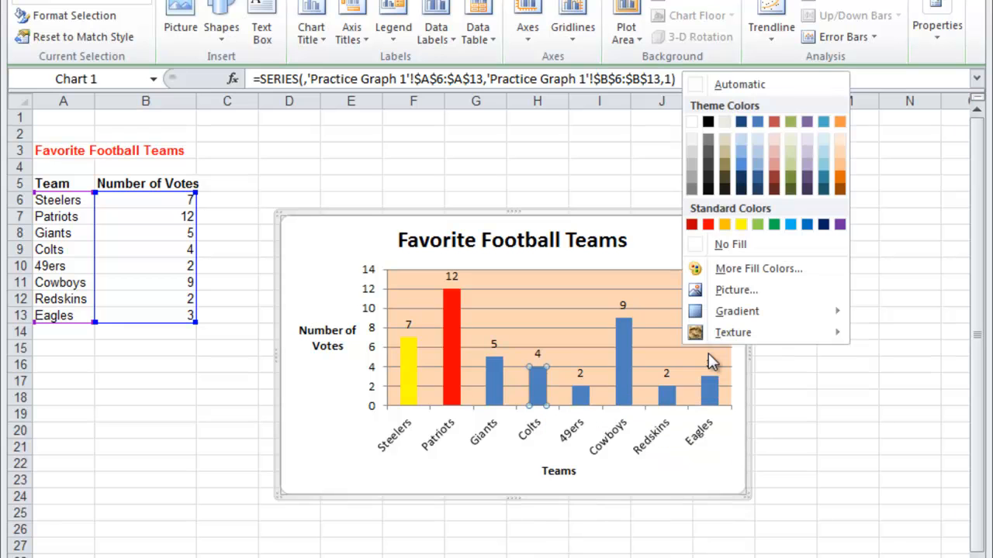
click(741, 178)
Fill the 49ers column in the chart with a dark red theme color
click(582, 396)
right_click(584, 394)
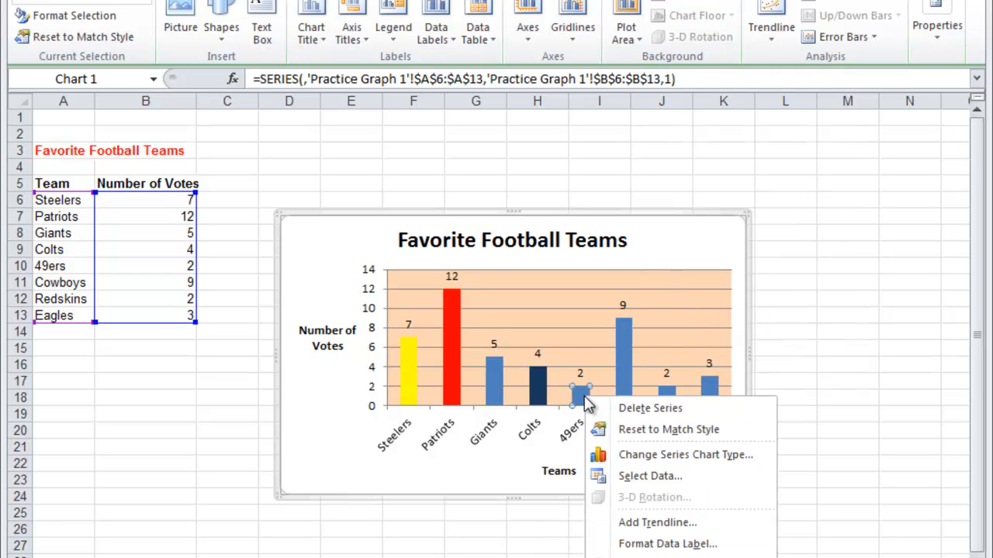
click(753, 375)
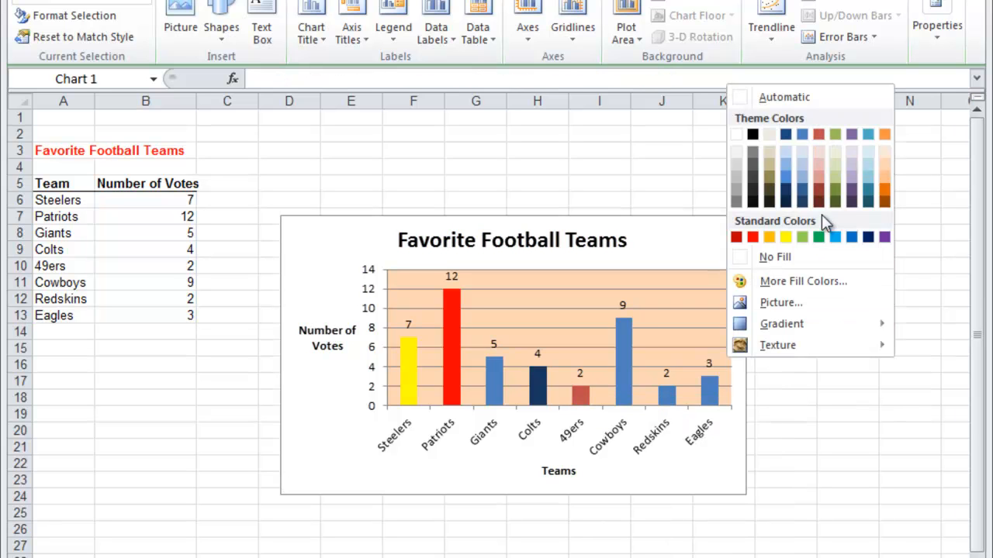
click(821, 190)
Fill the Cowboys column in the chart with the lightest shade of the dark blue theme color
click(625, 394)
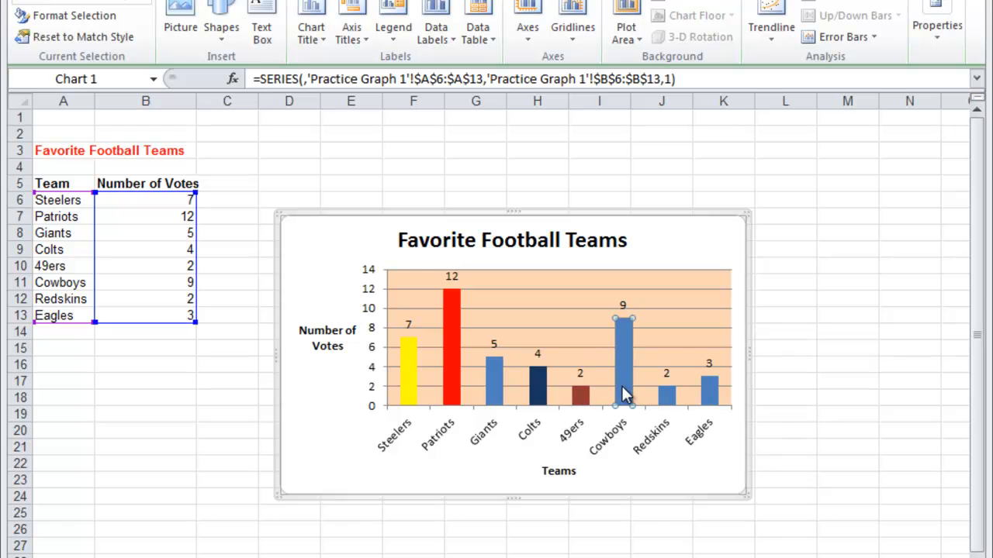
right_click(625, 395)
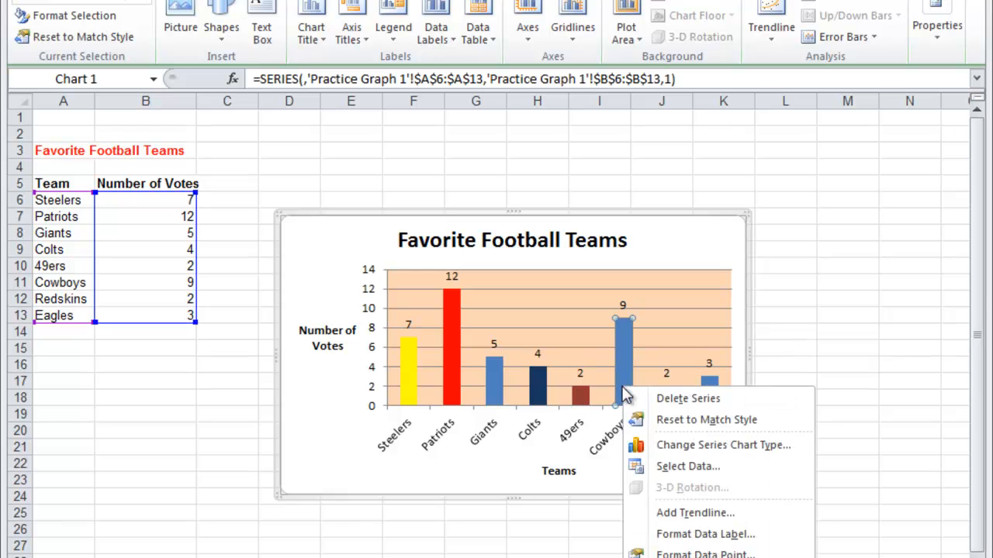
click(791, 358)
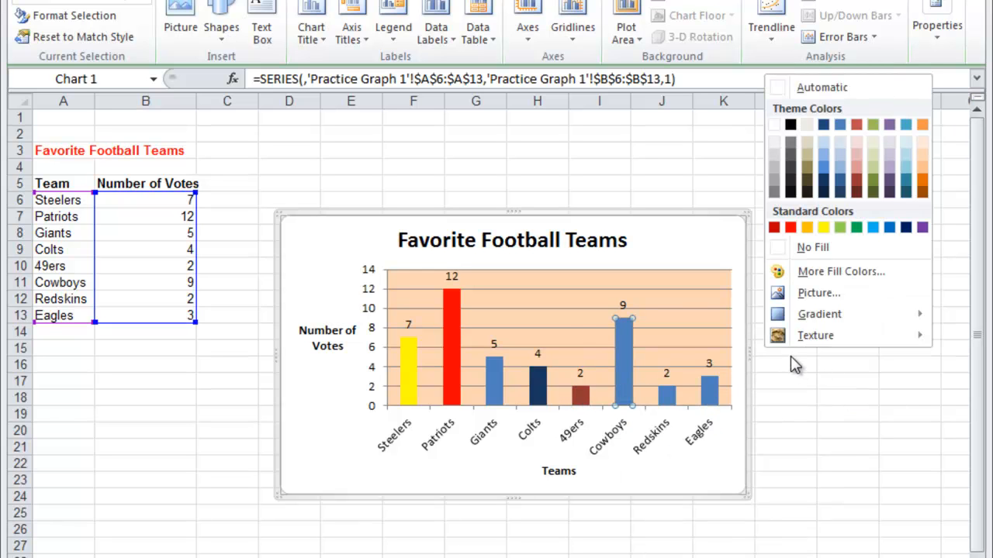
click(828, 141)
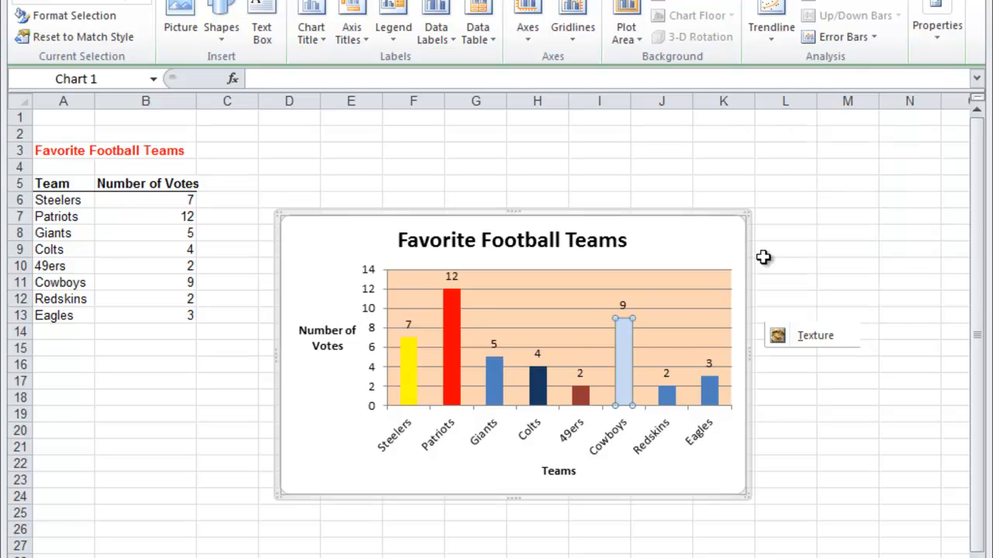
Select only the Redskins column in the chart and fill it with a dark tan theme color
click(672, 385)
right_click(672, 388)
key(Escape)
click(672, 399)
right_click(672, 399)
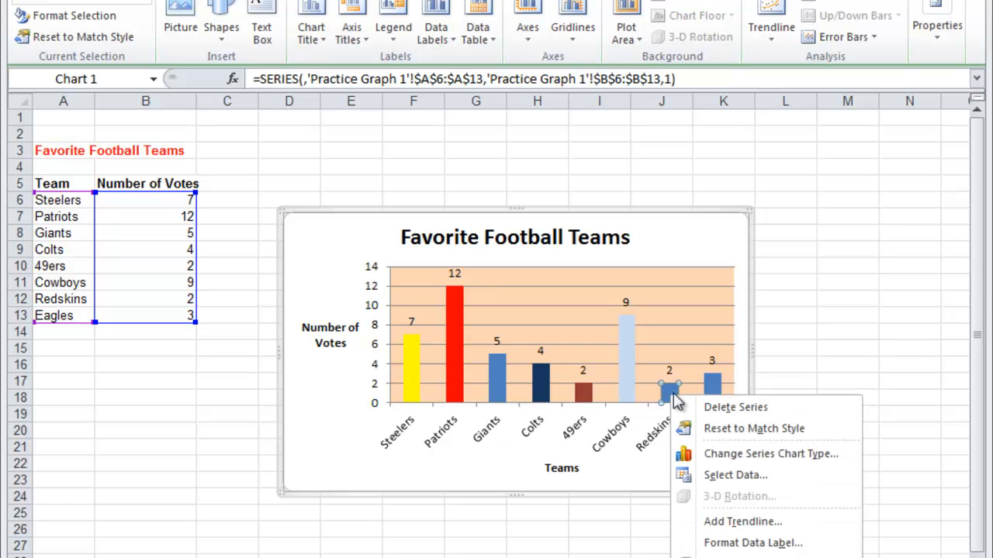
click(843, 376)
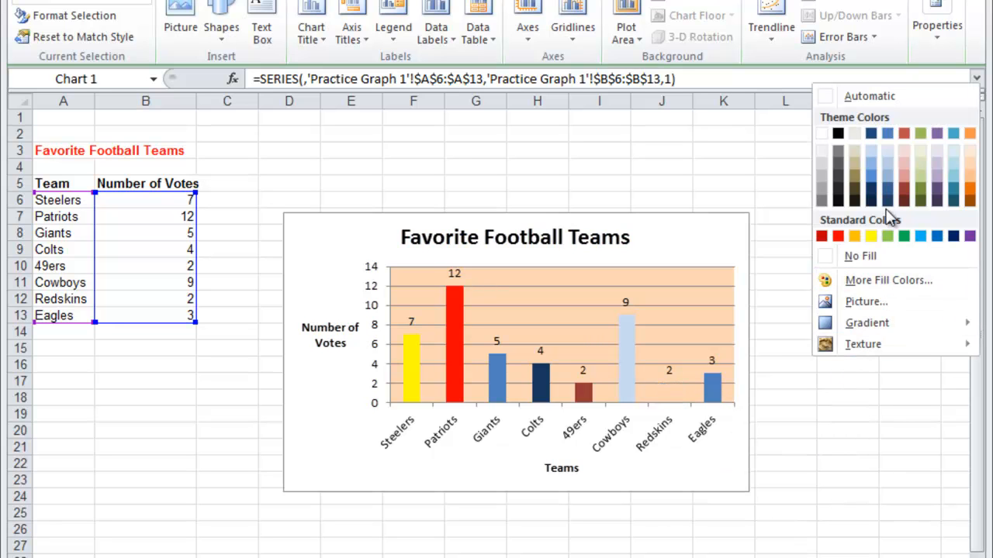
click(858, 176)
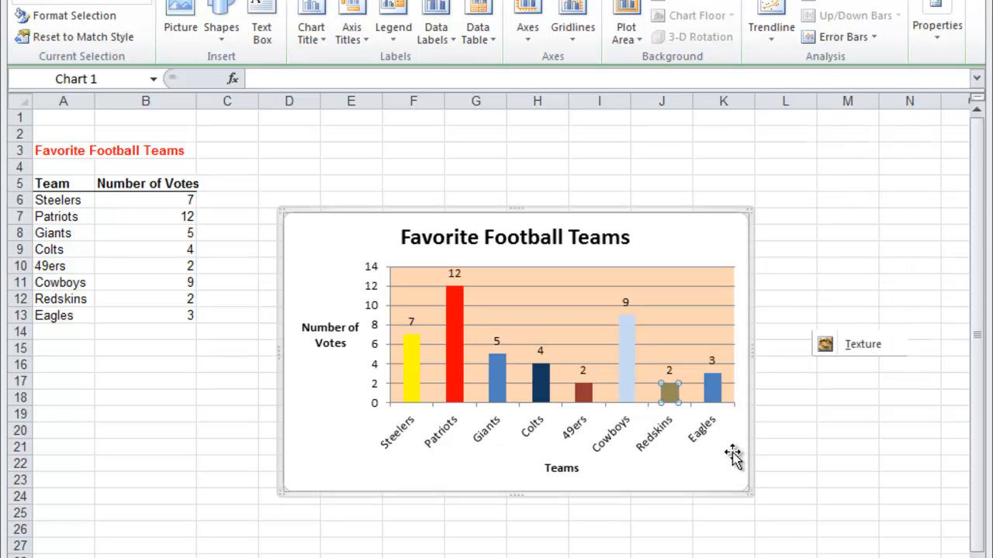
Select only the Eagles column in the chart and fill it with standard green
right_click(714, 394)
click(713, 392)
click(714, 392)
right_click(713, 392)
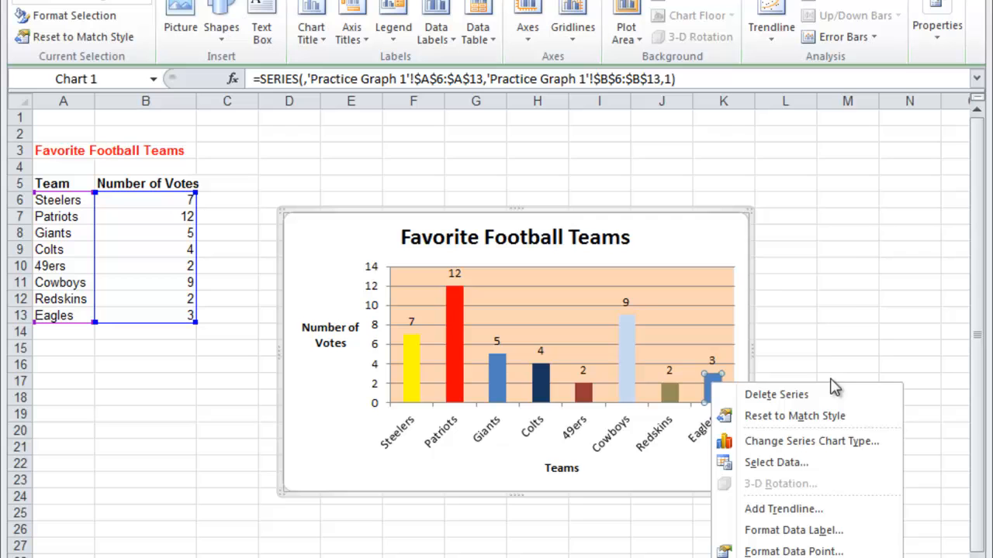
click(884, 363)
click(913, 225)
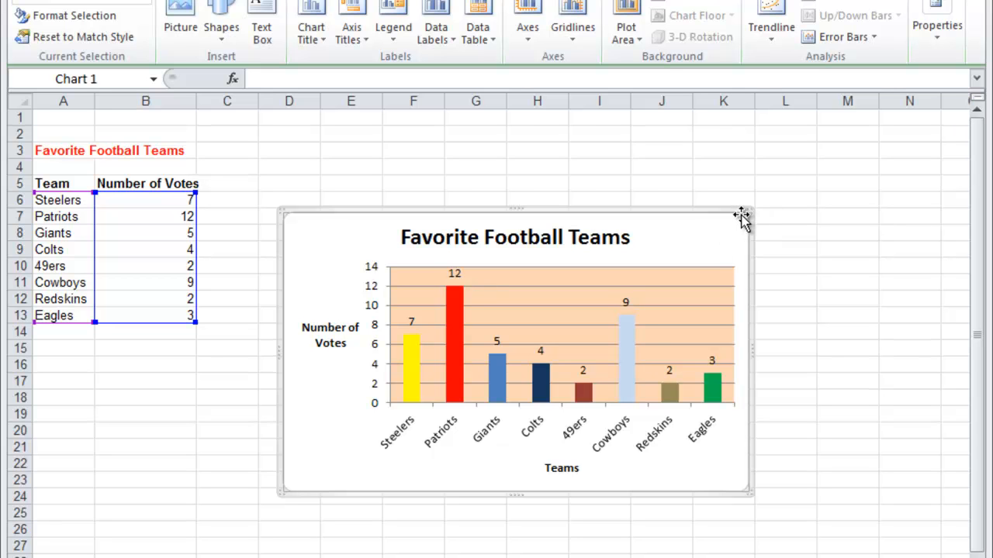
Make the chart taller and move it below the data table so that it starts at row 15, then deselect it
drag(703, 228, 743, 135)
drag(718, 170, 577, 378)
click(505, 284)
scroll(507, 284, down, 1)
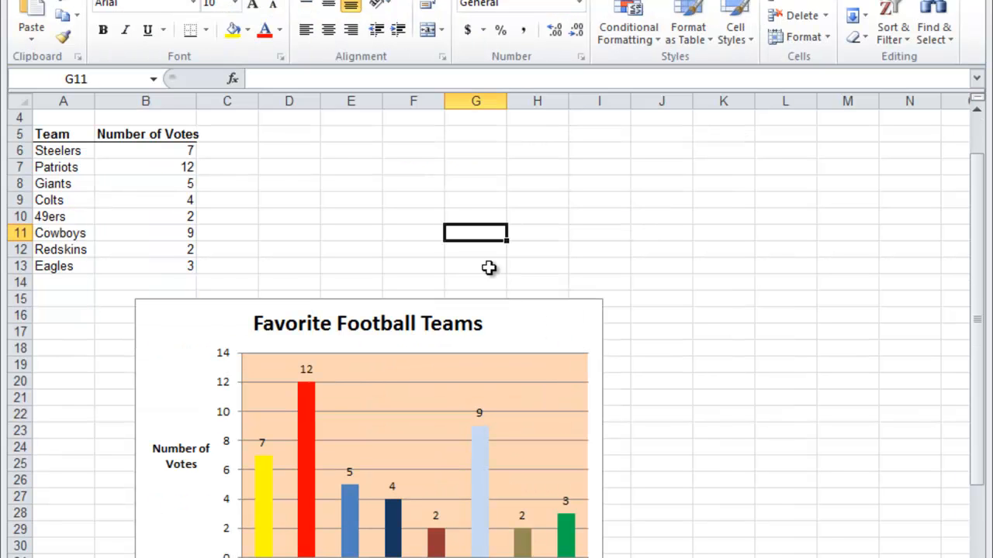
With an empty cell selected instead of the chart, open the print preview of the worksheet with table and chart
click(292, 183)
click(31, 1)
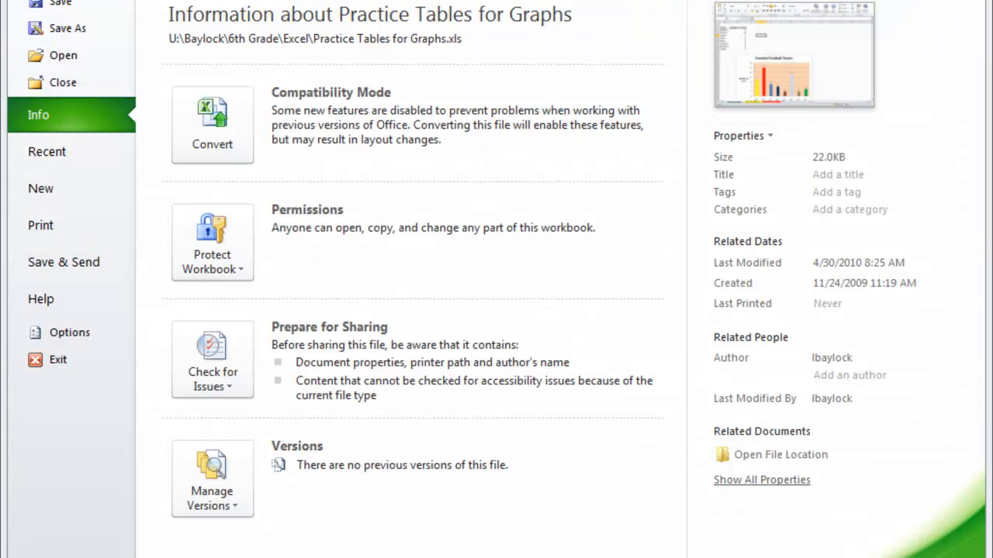
click(60, 226)
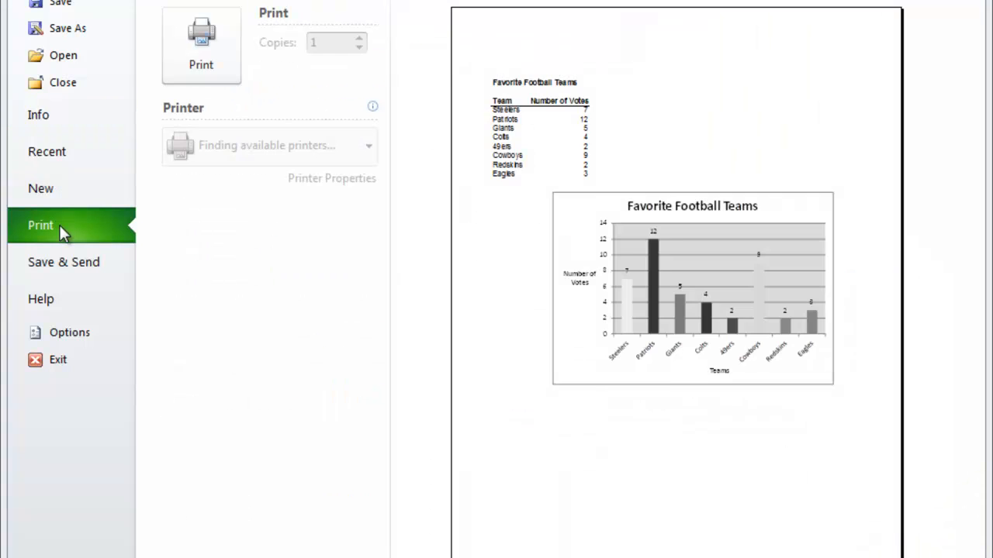